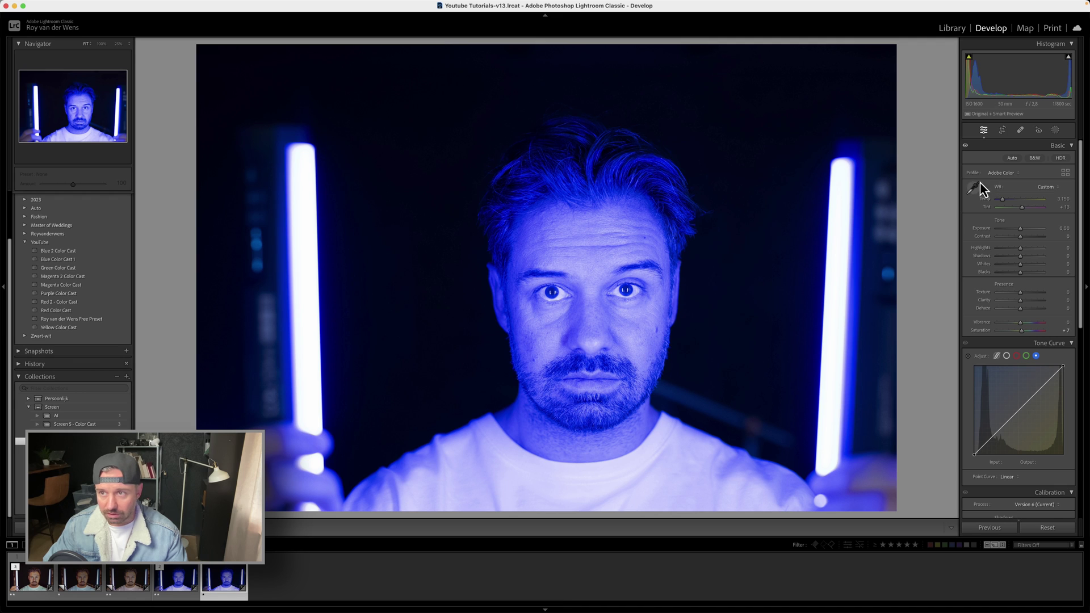
Sample the white balance from the portrait's white shirt with the eyedropper
scroll(986, 352, down, 8)
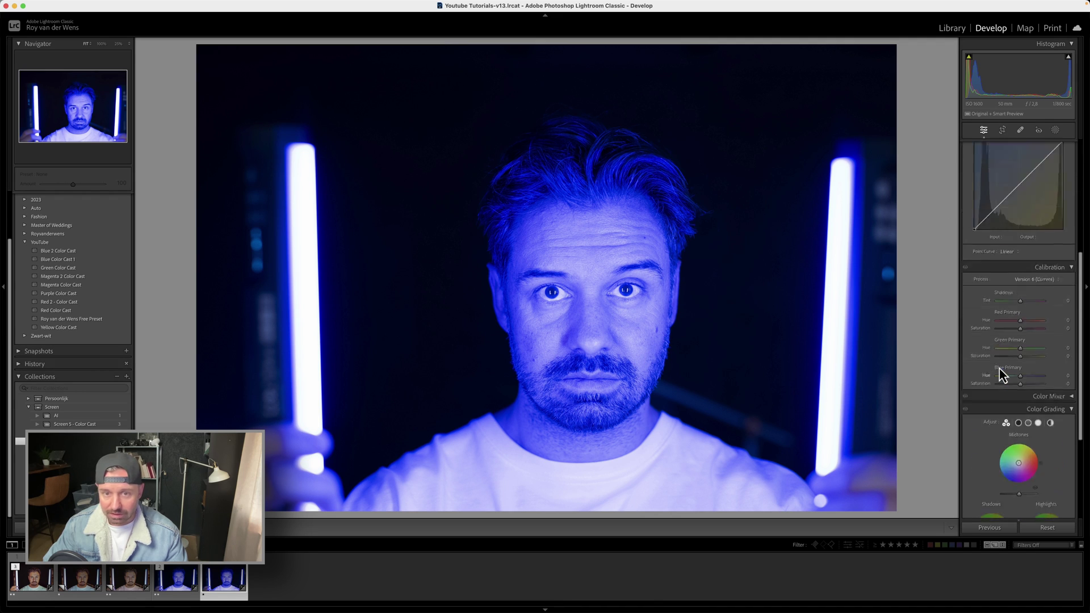
scroll(999, 369, up, 2)
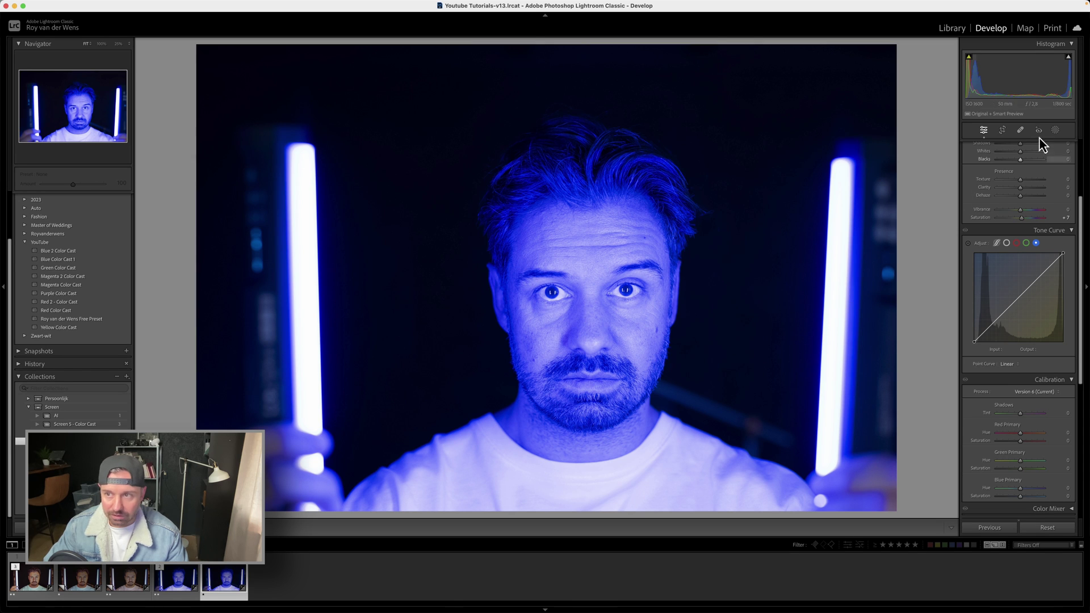
scroll(1025, 194, up, 2)
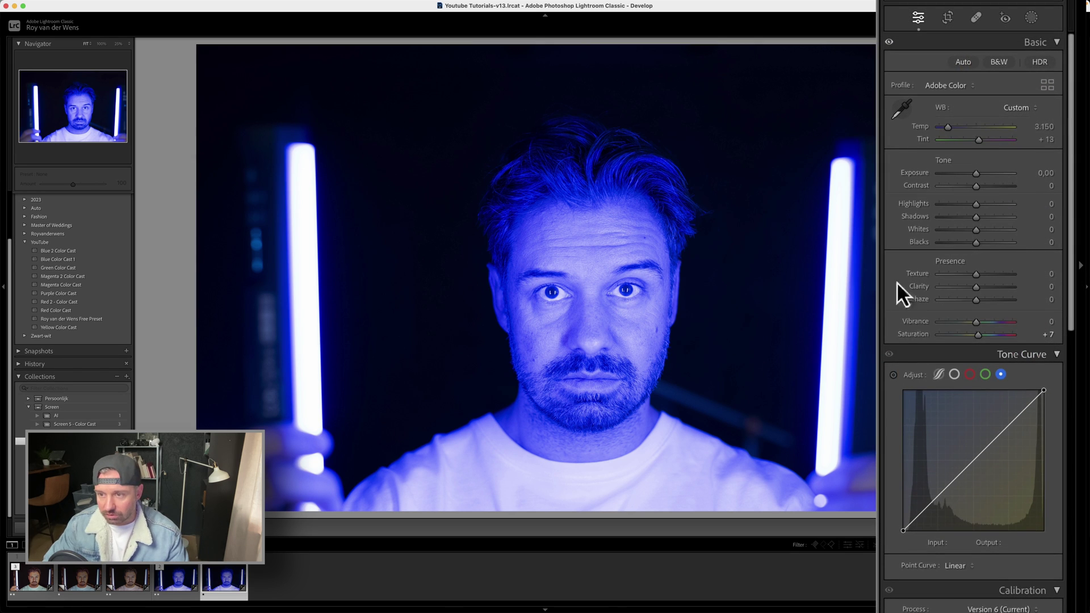
click(902, 107)
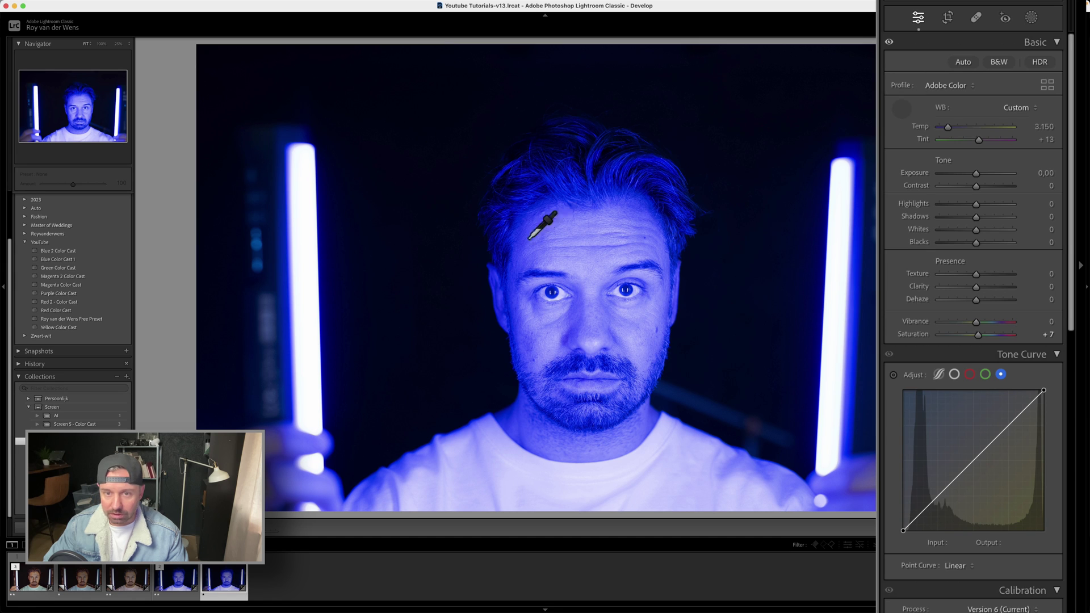
click(685, 462)
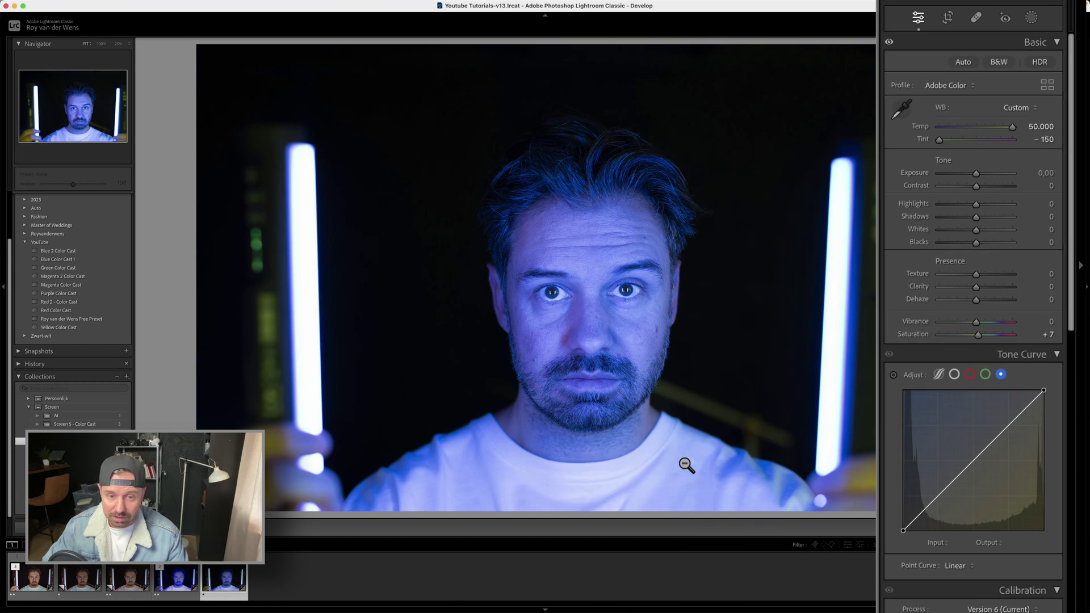
Push Tint toward magenta at +150 and warm Temp up to 50,000
drag(941, 142, 900, 146)
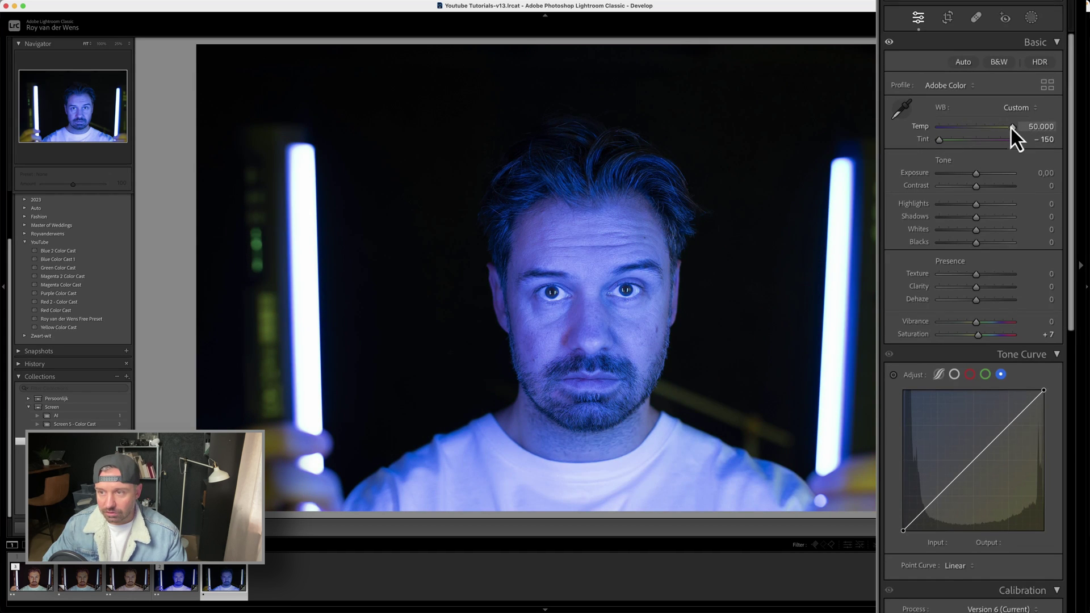
drag(1011, 126, 936, 126)
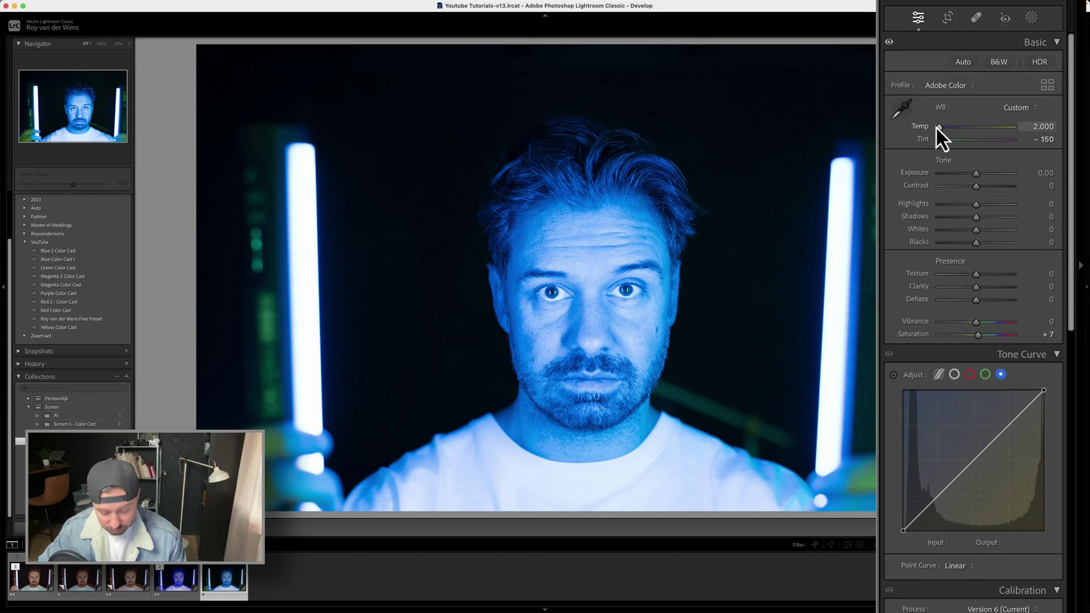
key(super+z)
key(super+z)
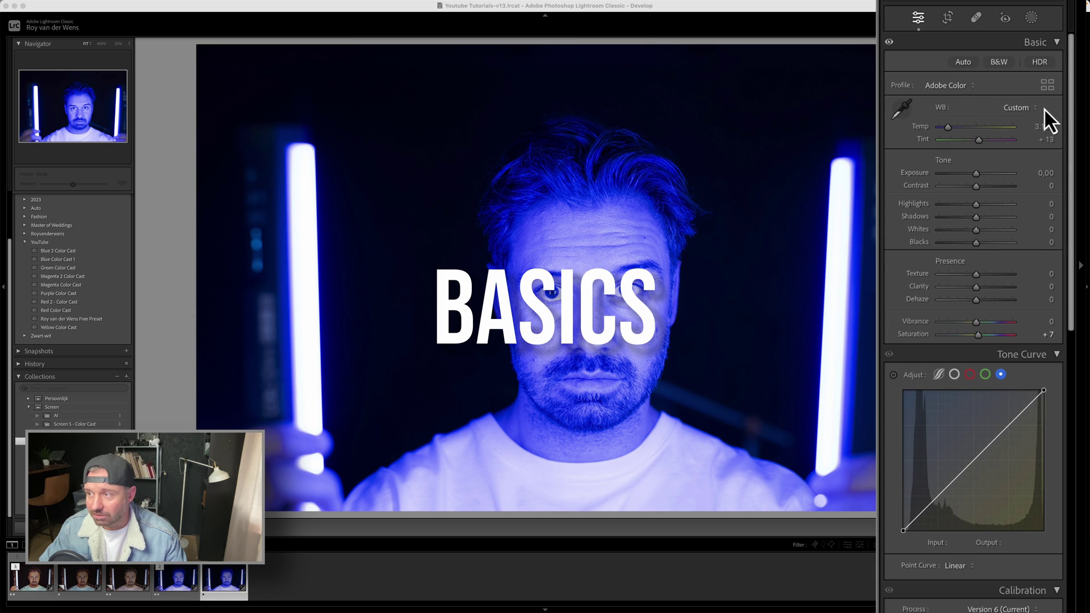
drag(949, 127, 1020, 138)
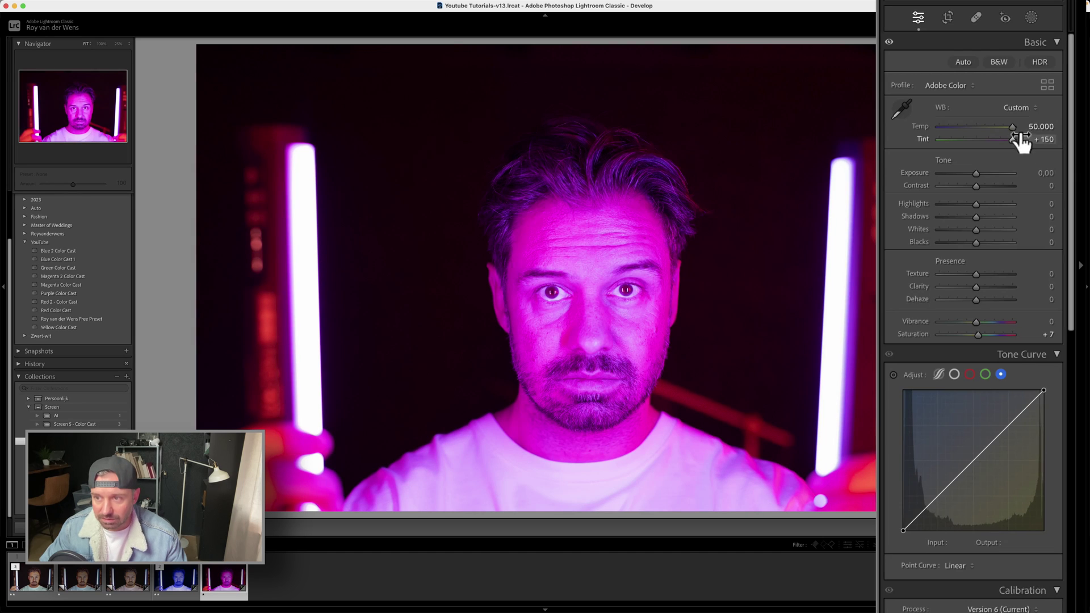
scroll(983, 195, down, 3)
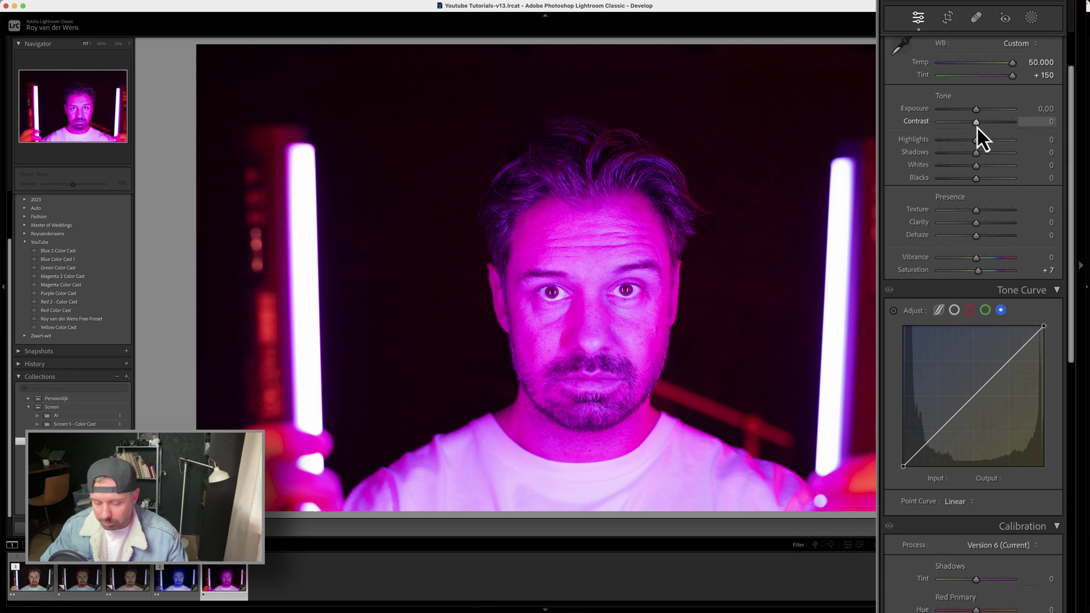
Lower Contrast to −17 and pull Highlights down to about −95
scroll(977, 126, up, 3)
key(minus)
key(minus)
key(minus)
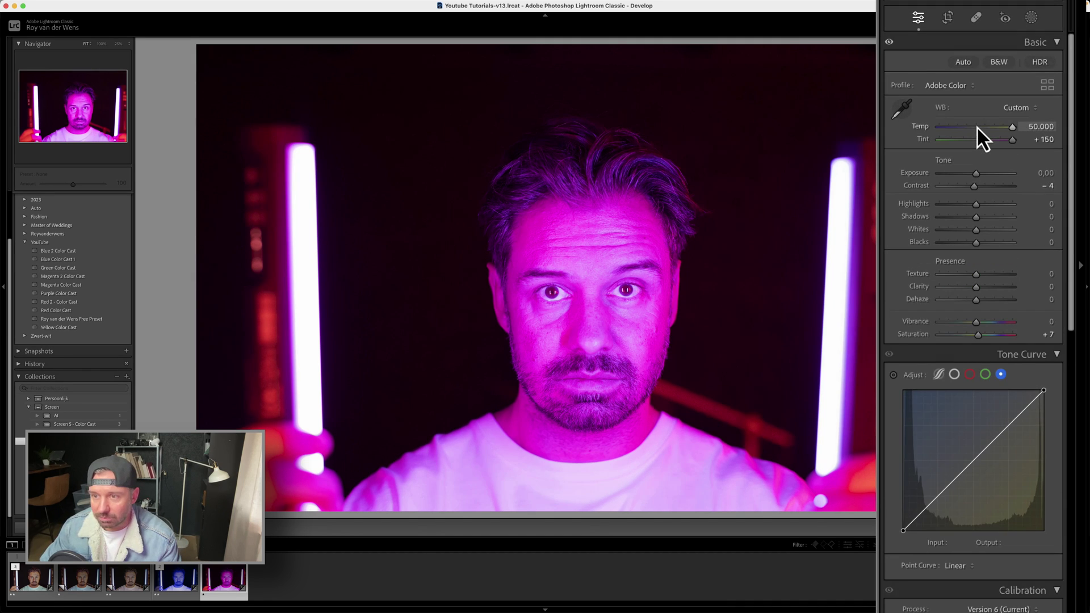
key(minus)
key(minus)
key(minus)
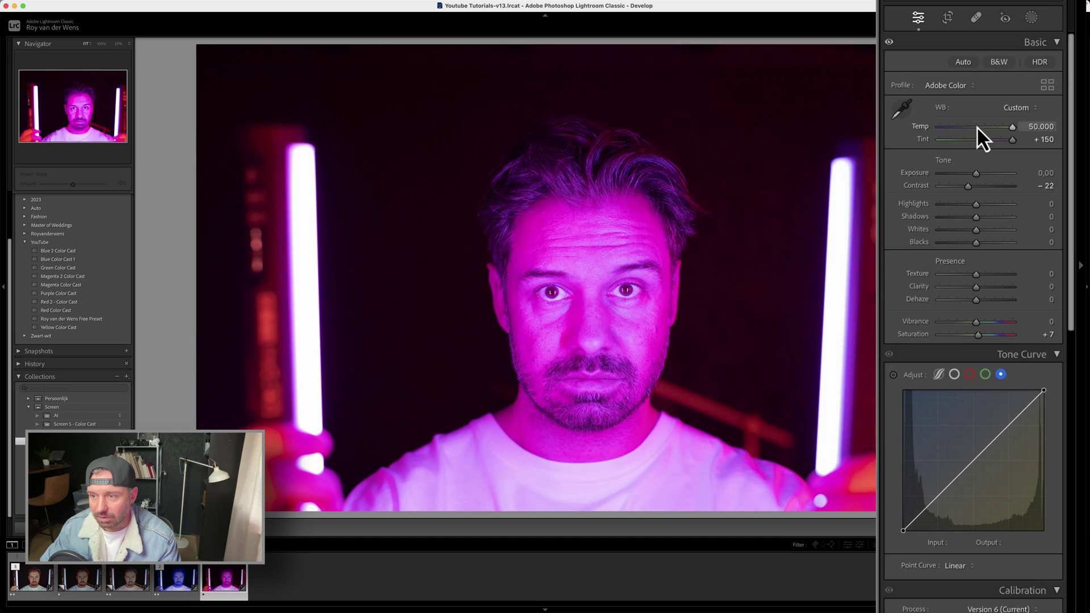
key(plus)
key(plus)
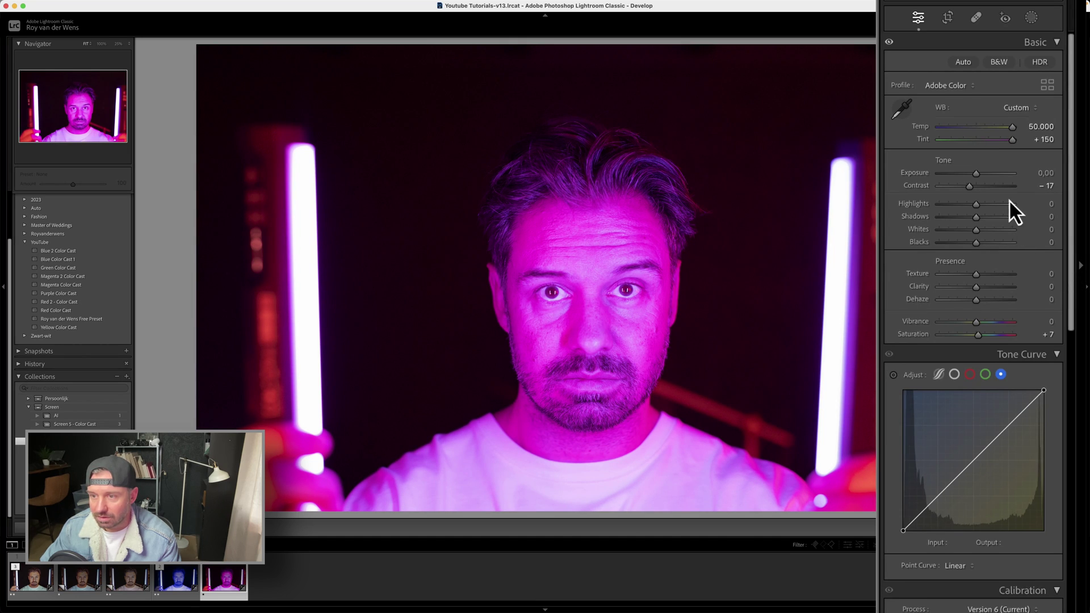
click(975, 204)
drag(974, 205, 940, 203)
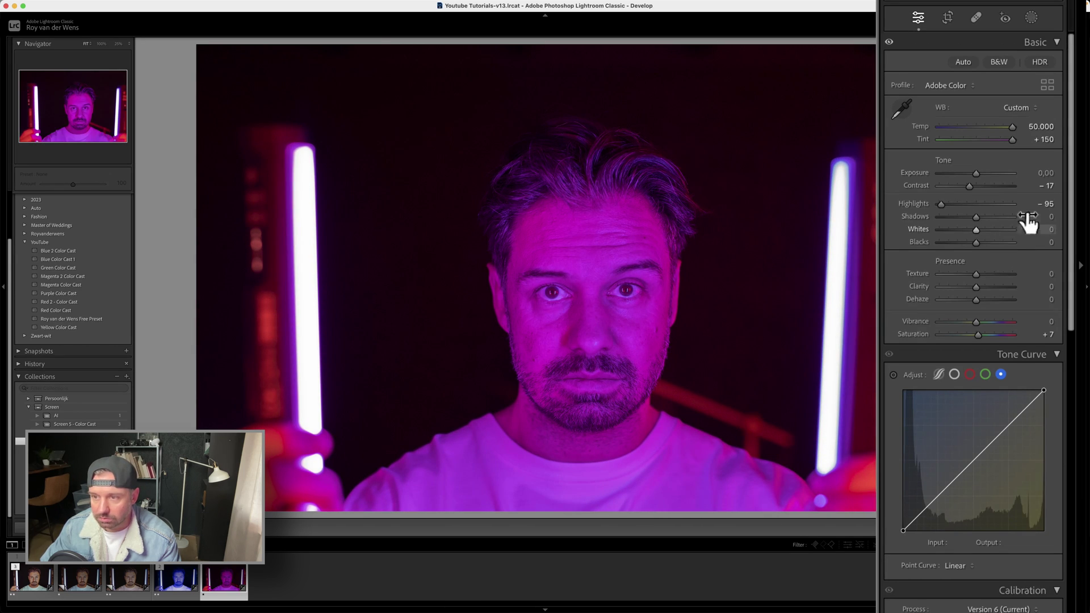
Set Shadows, first to −40, then raise it to about +39
click(1043, 217)
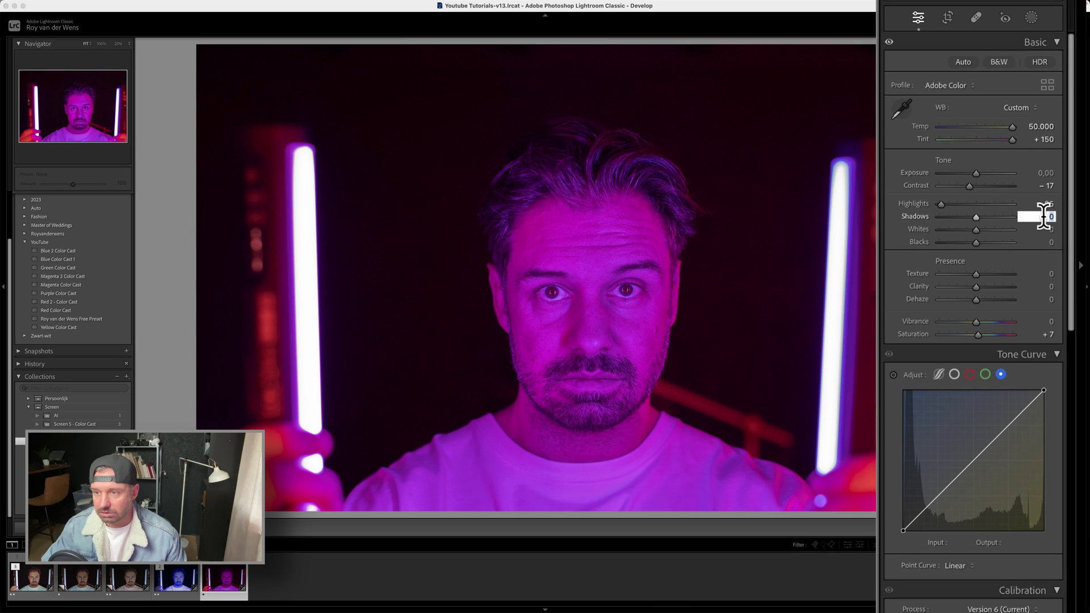
text(-40)
key(Return)
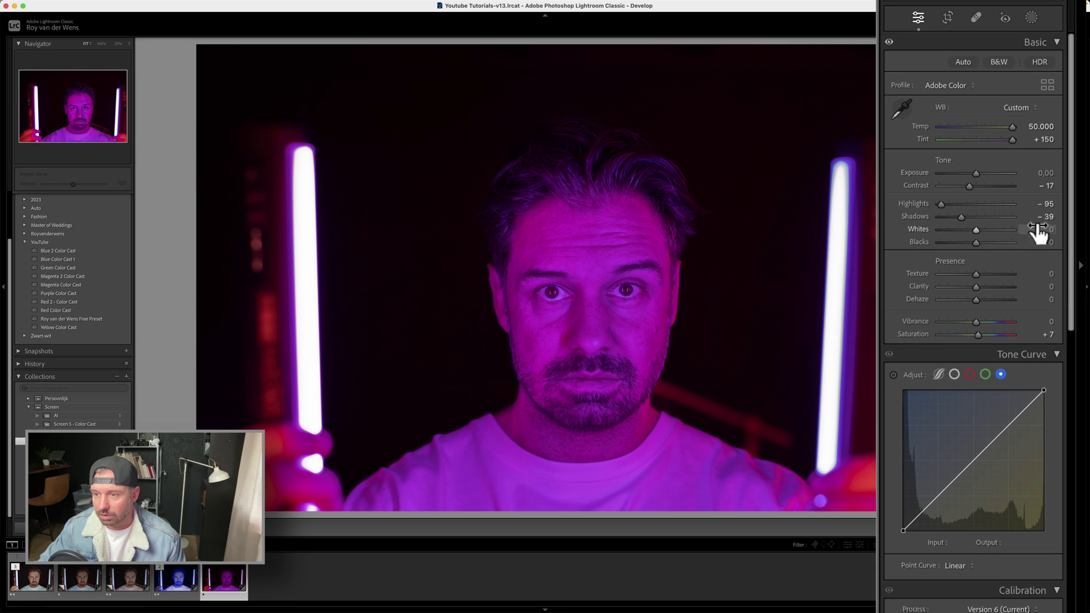
click(1048, 230)
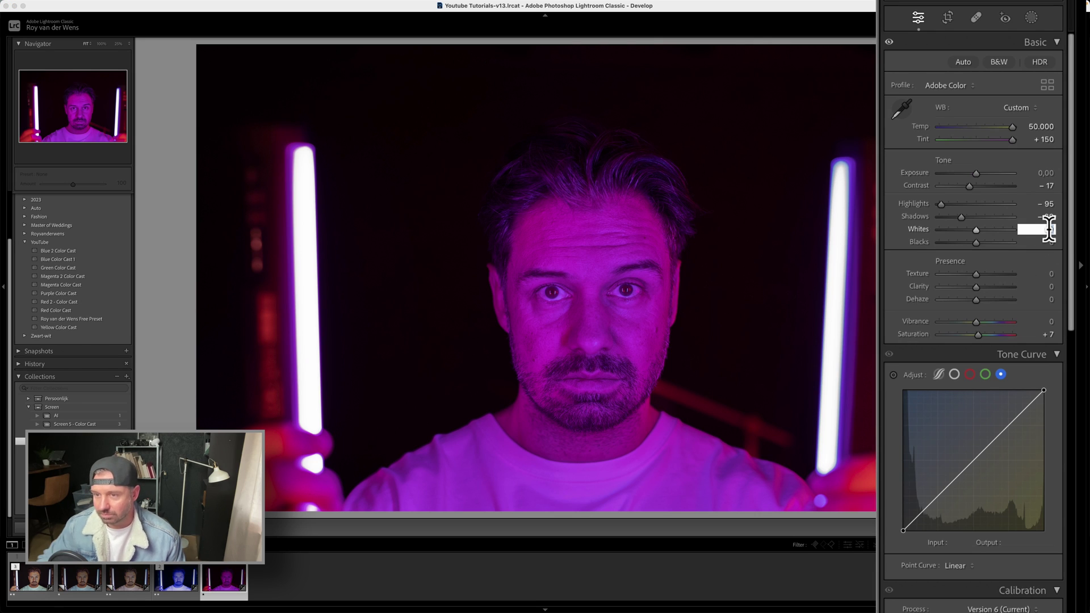
drag(961, 217, 983, 214)
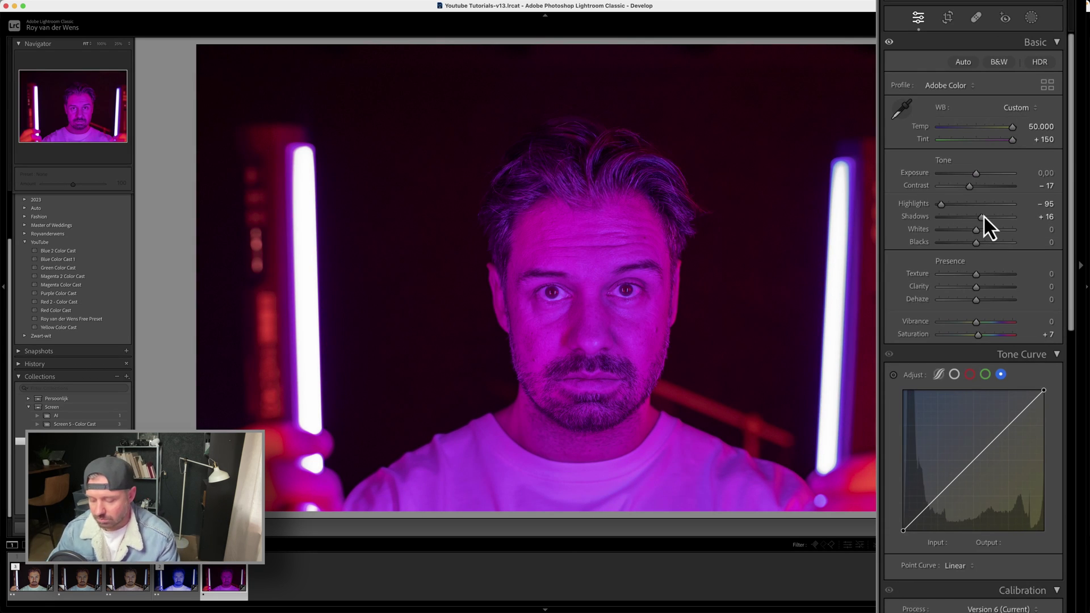
scroll(983, 215, up, 4)
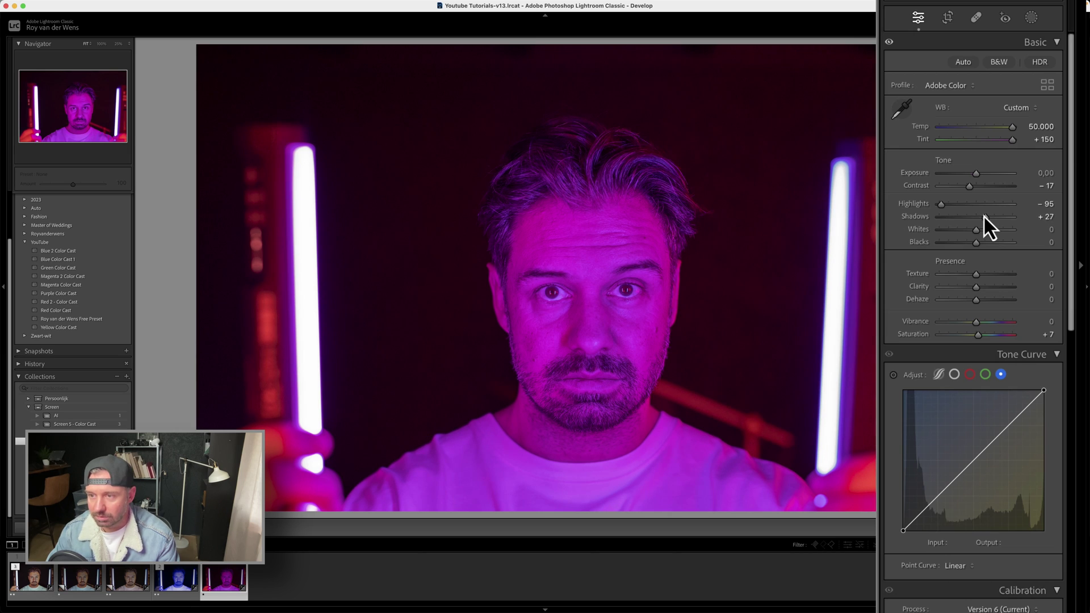
scroll(983, 215, up, 3)
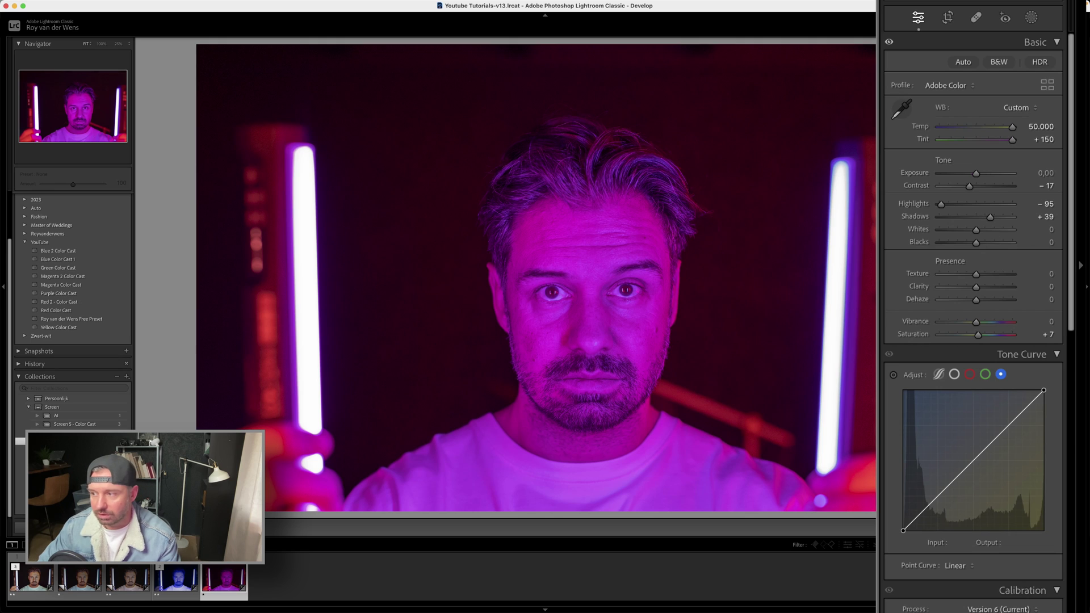
Set Whites to −51 and Blacks to +12
click(1042, 230)
text(-51)
key(Return)
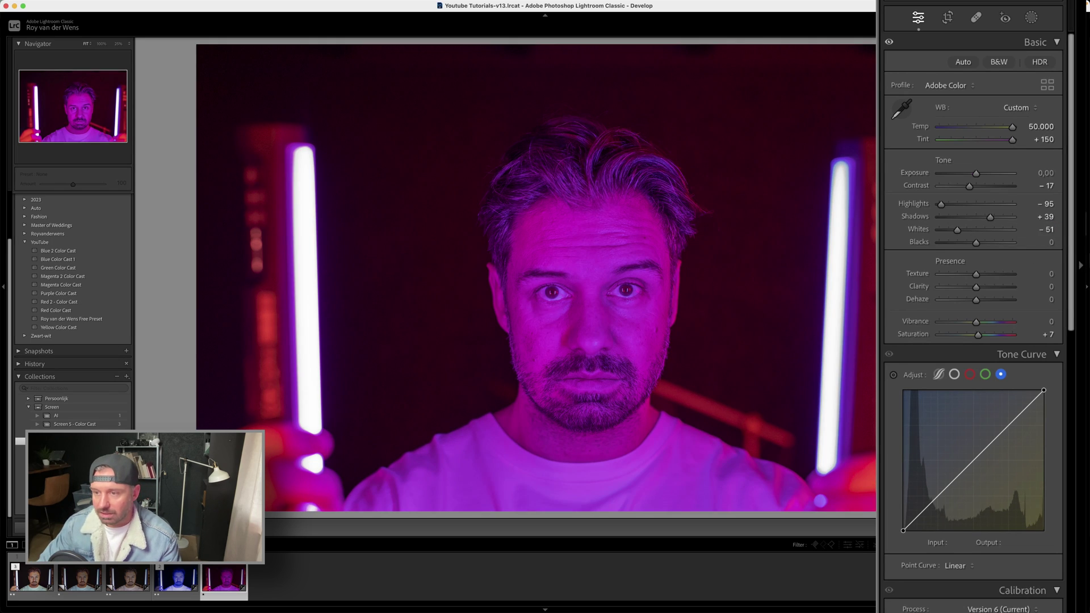
click(1051, 242)
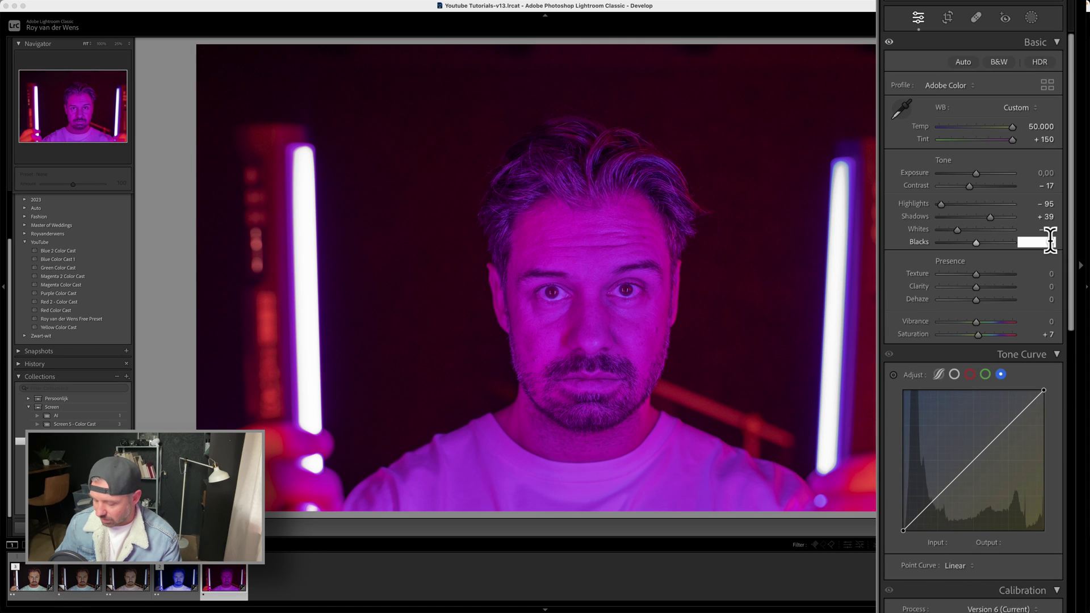
text(12)
key(Return)
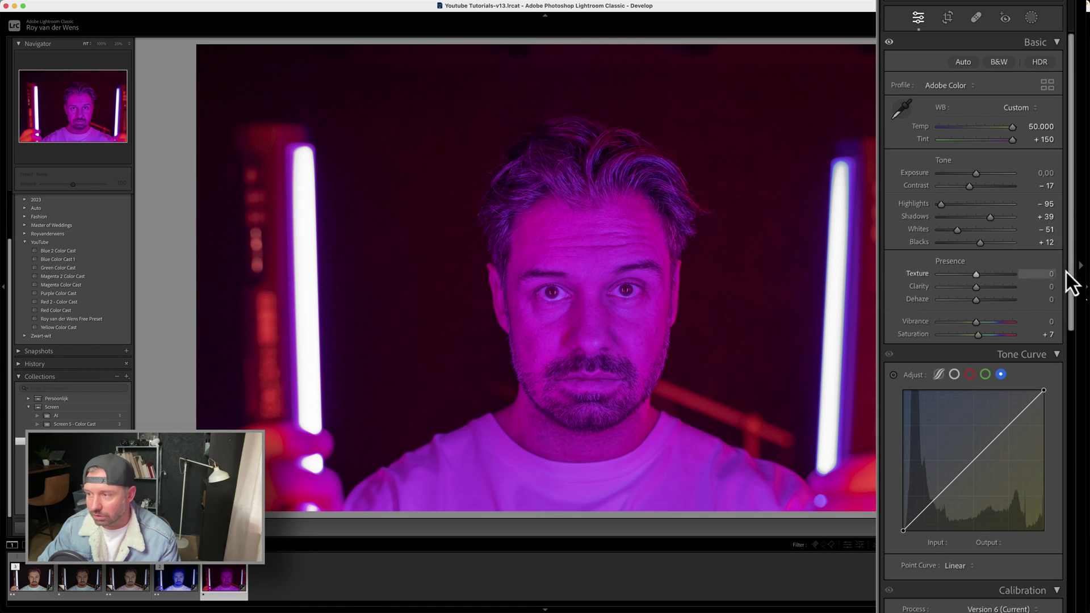
Raise Texture to +32 for crisper skin and hair
scroll(1008, 278, down, 1)
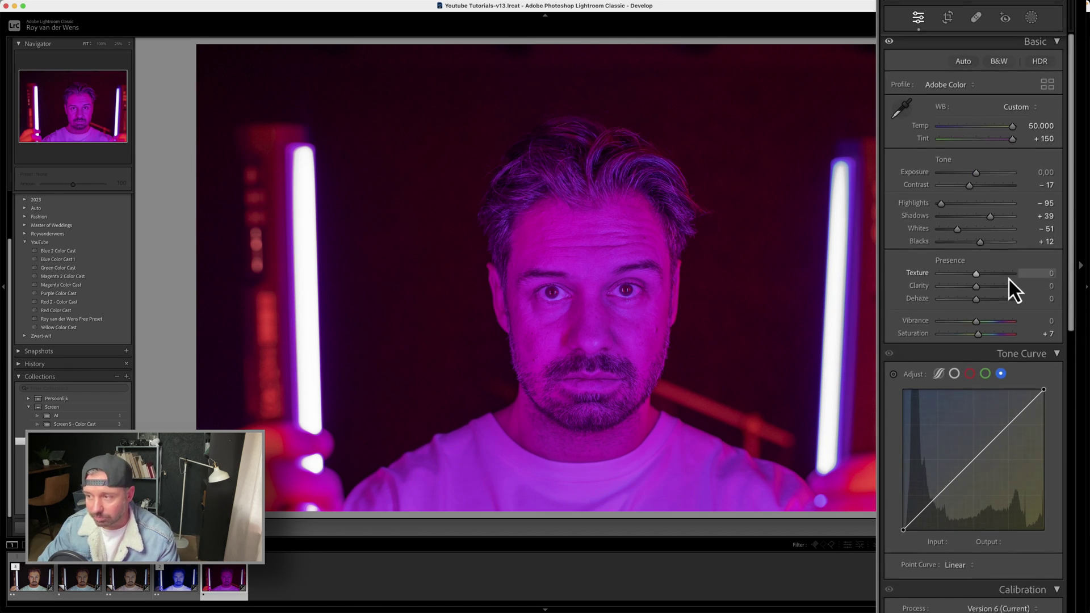
scroll(1008, 278, down, 2)
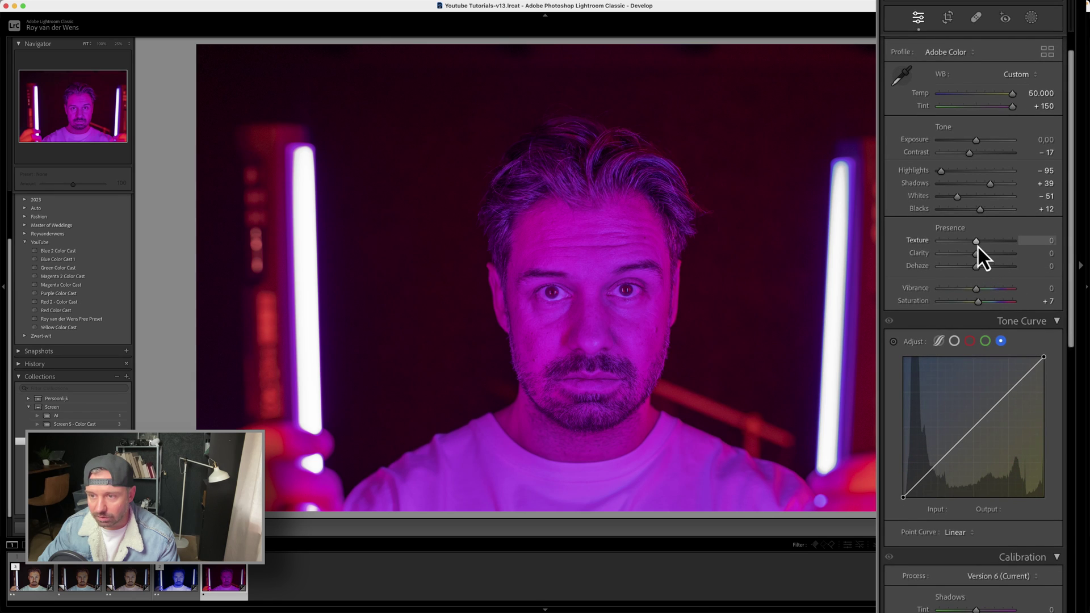
drag(977, 240, 989, 240)
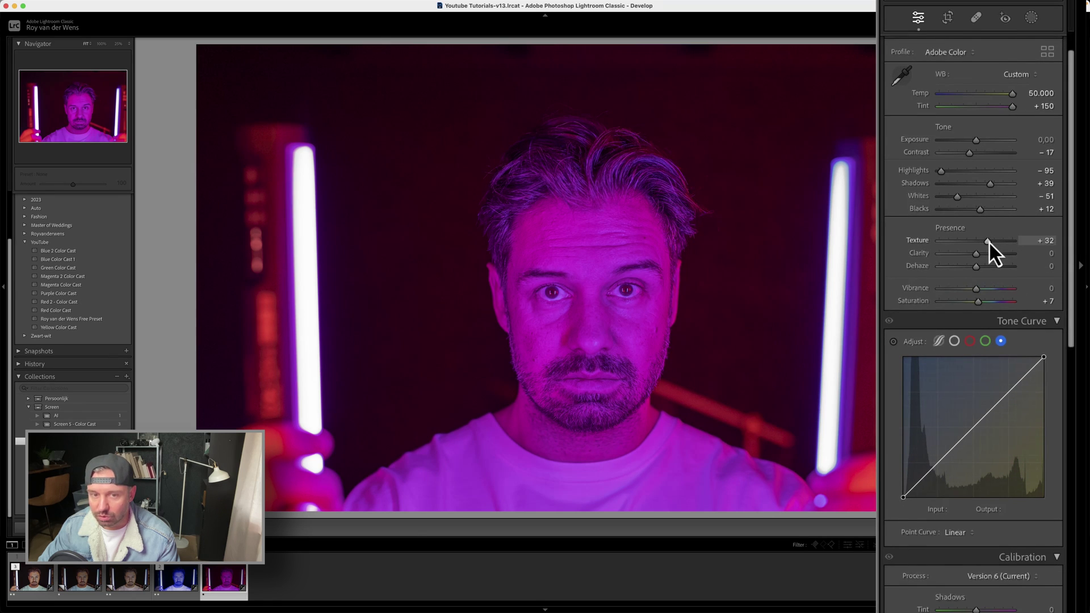
scroll(980, 270, down, 6)
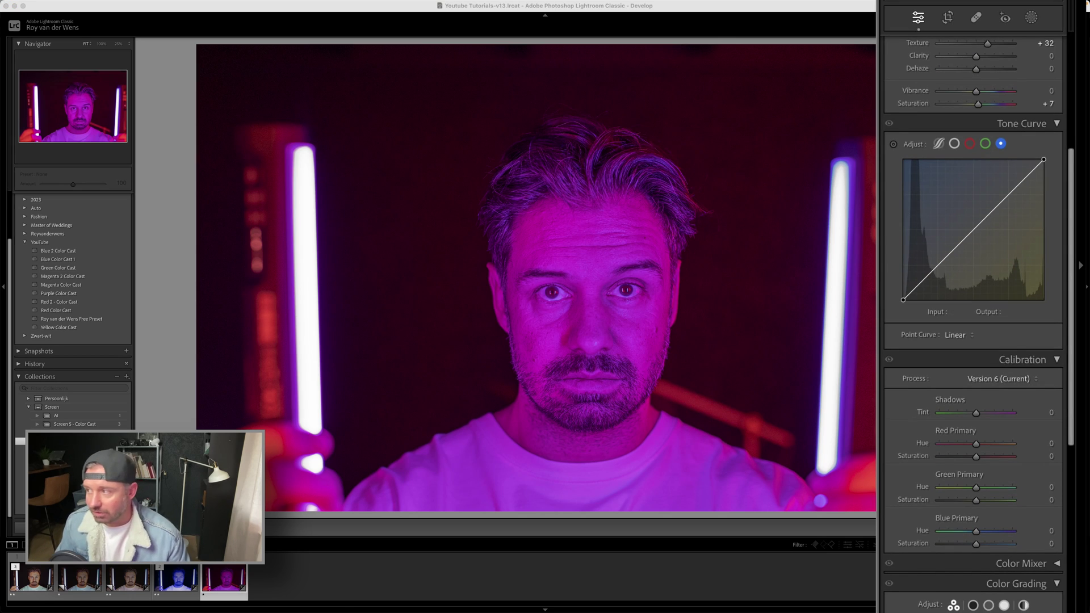
On the Blue channel tone curve, drag the midpoint down to 148/120
click(954, 144)
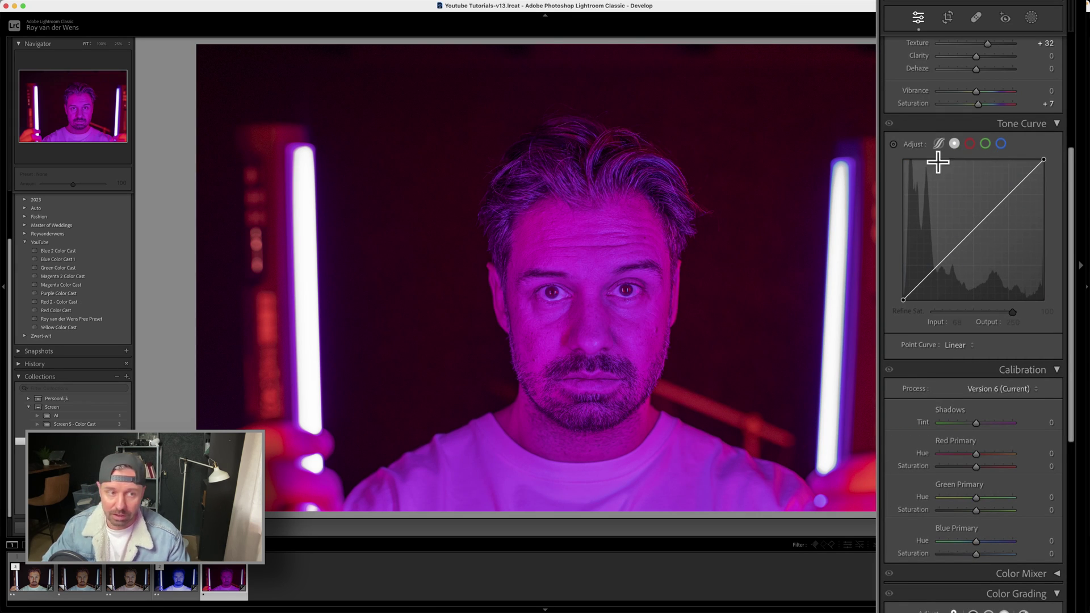
click(1001, 144)
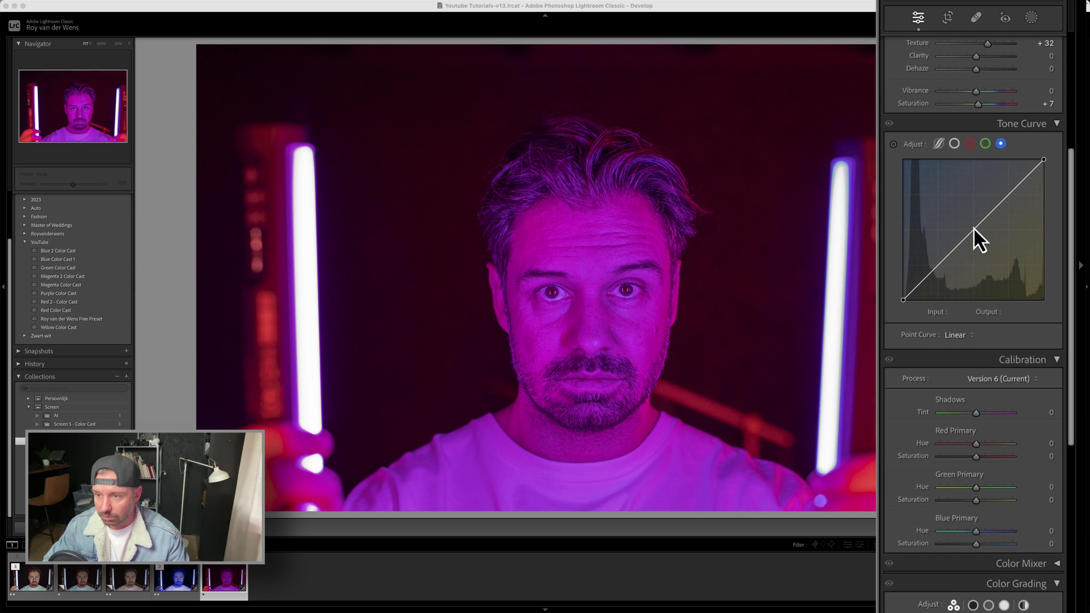
drag(974, 230, 982, 236)
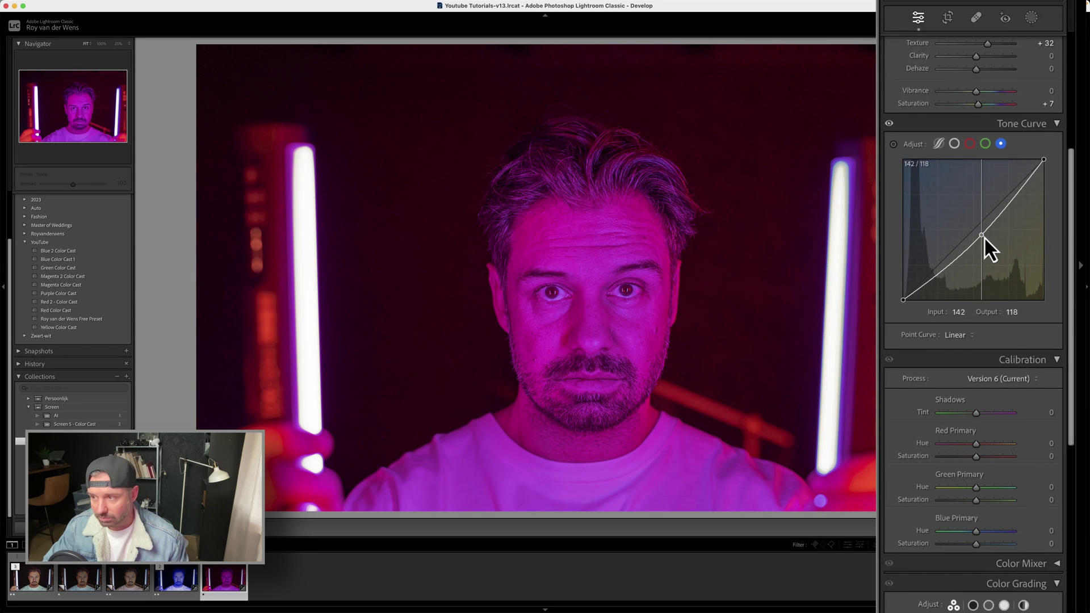
drag(984, 236, 984, 234)
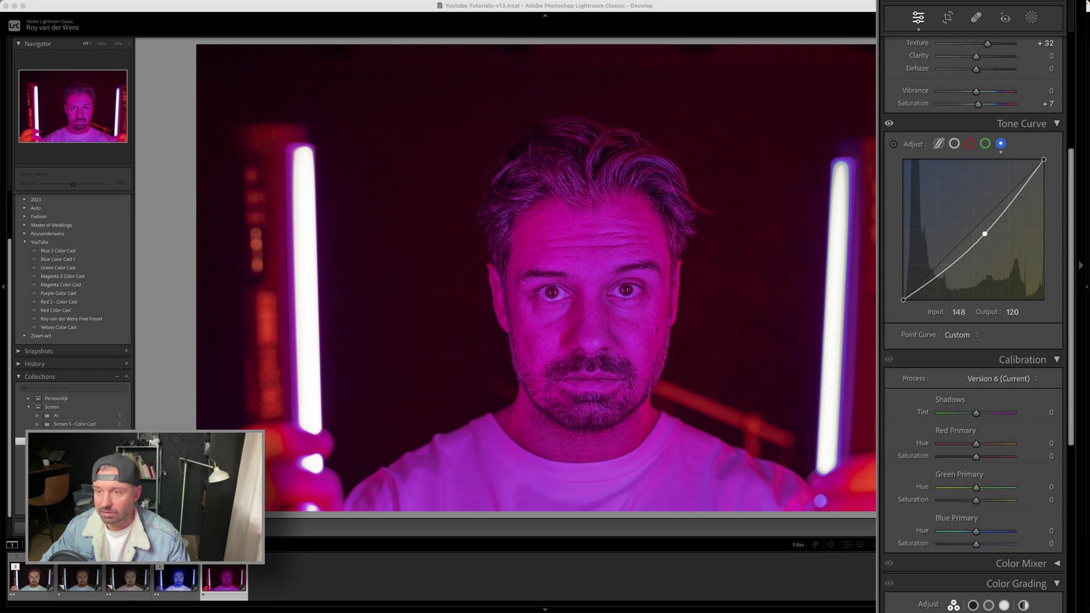
Lift the Green curve's midtones and dip the Red curve to 131/127
click(985, 144)
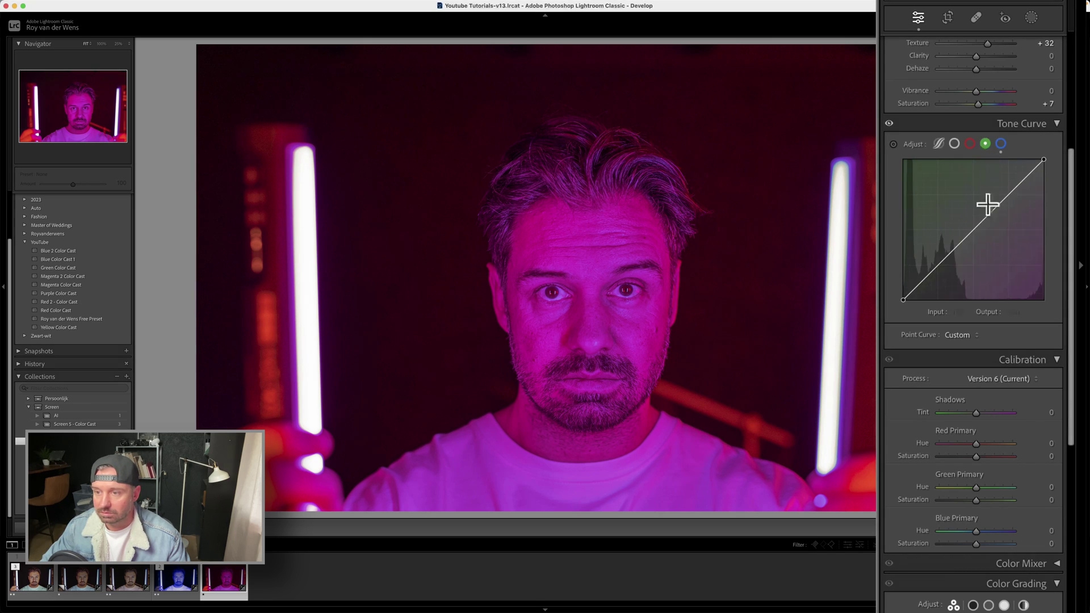
mouse_move(979, 223)
mouse_down()
mouse_move(949, 201)
mouse_move(976, 210)
mouse_up()
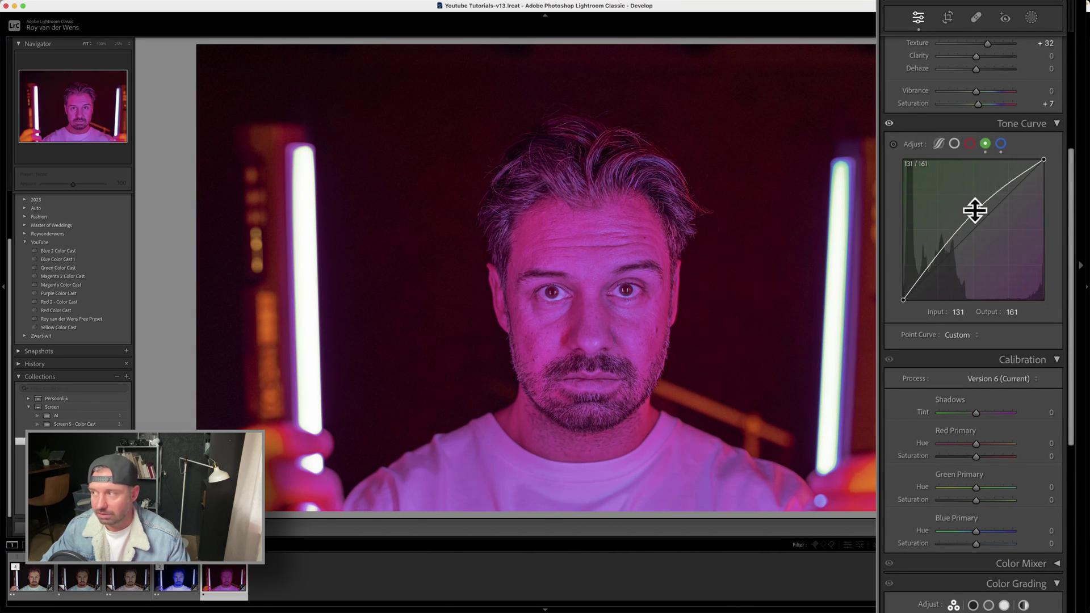
click(970, 144)
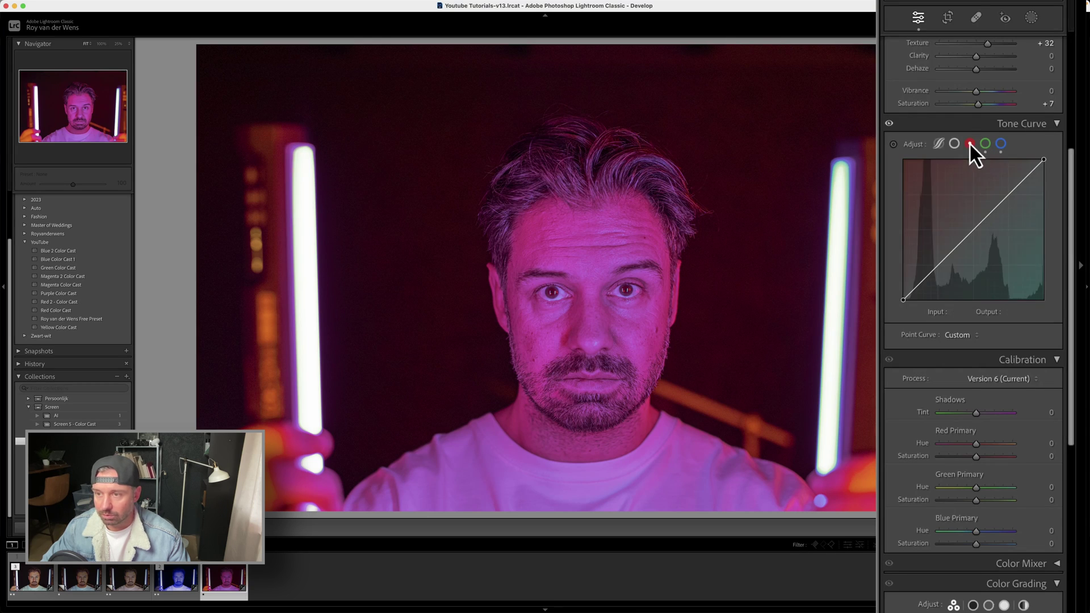
click(976, 228)
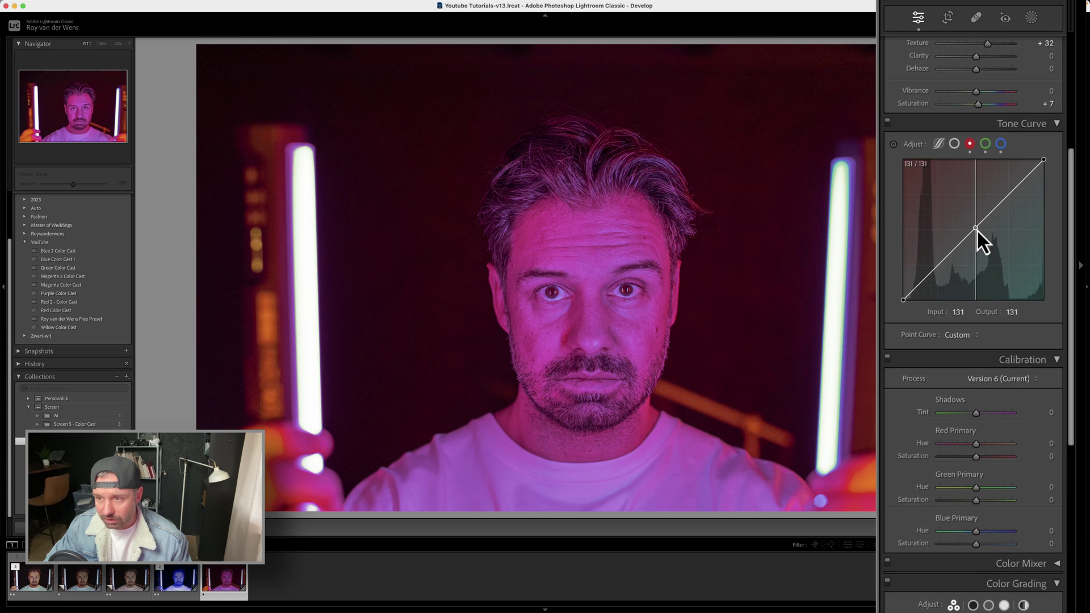
drag(976, 230, 978, 231)
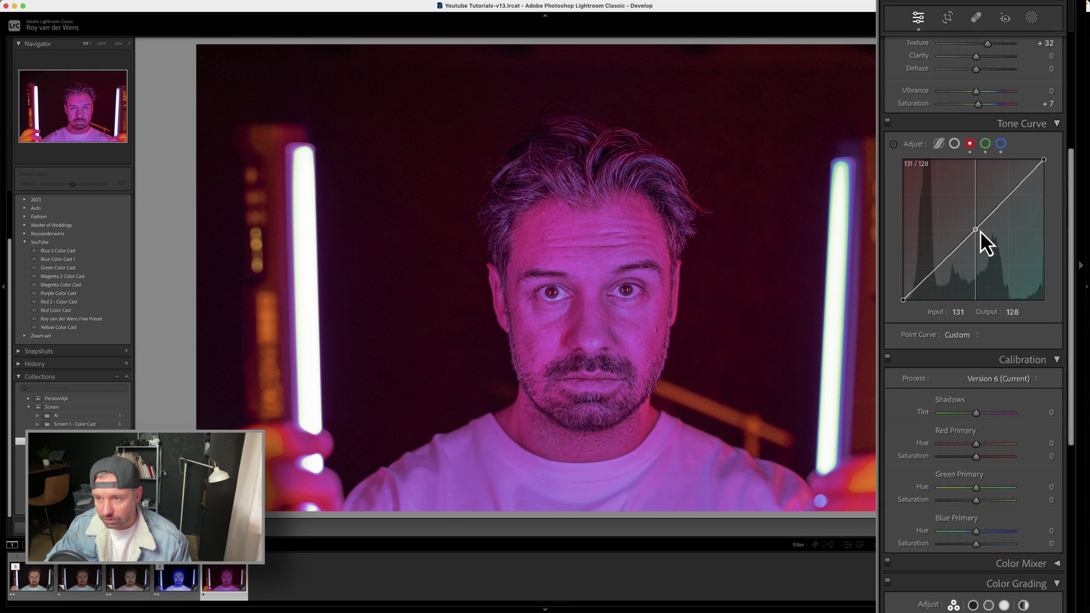
drag(975, 229, 975, 230)
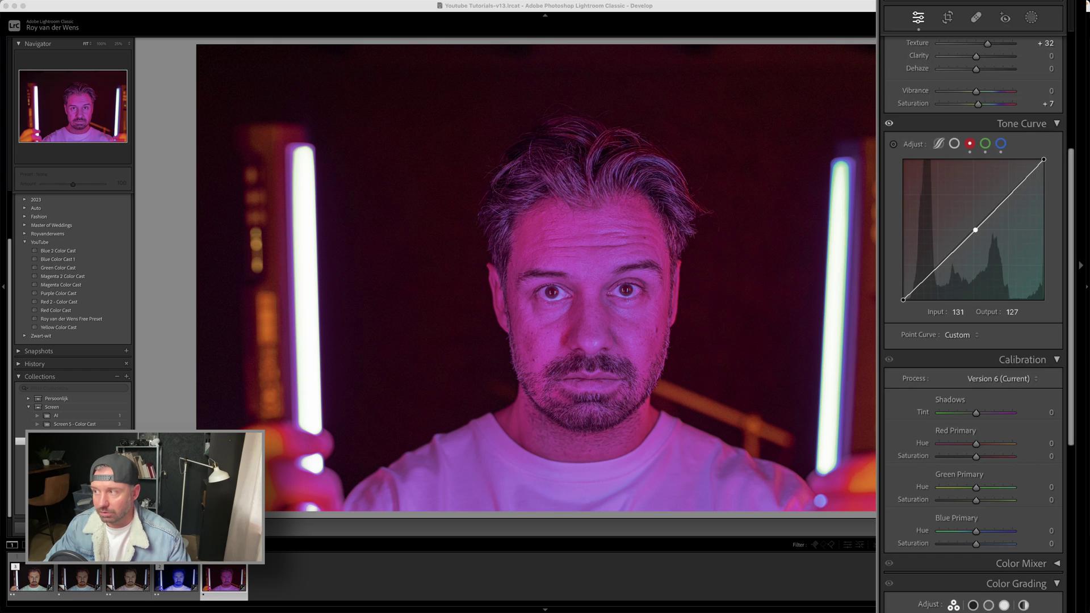
click(954, 145)
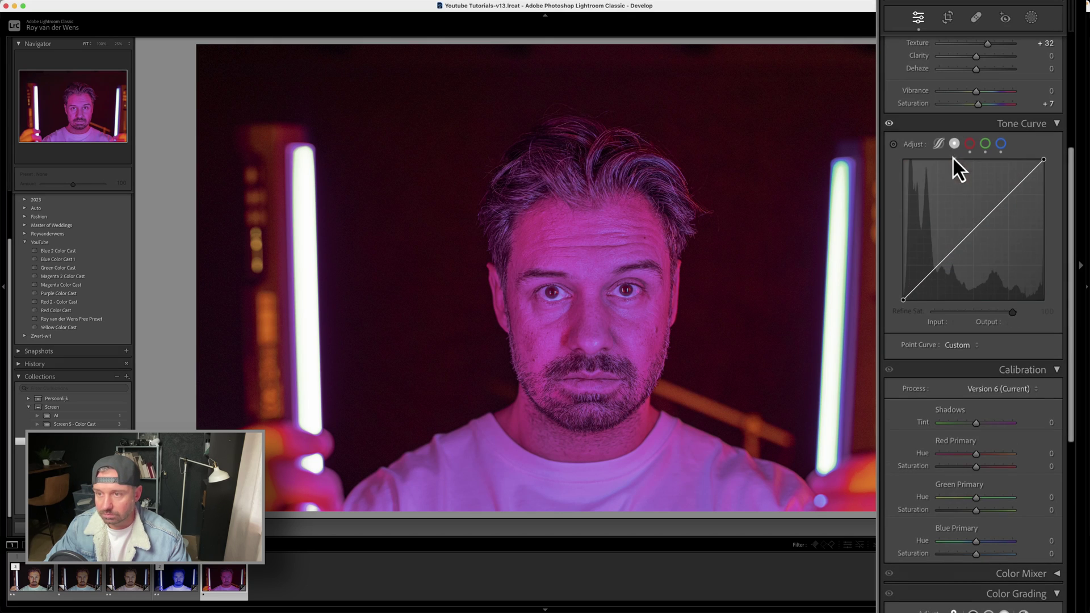
Add RGB curve points at the middle, 60/54 and 198/185
click(973, 231)
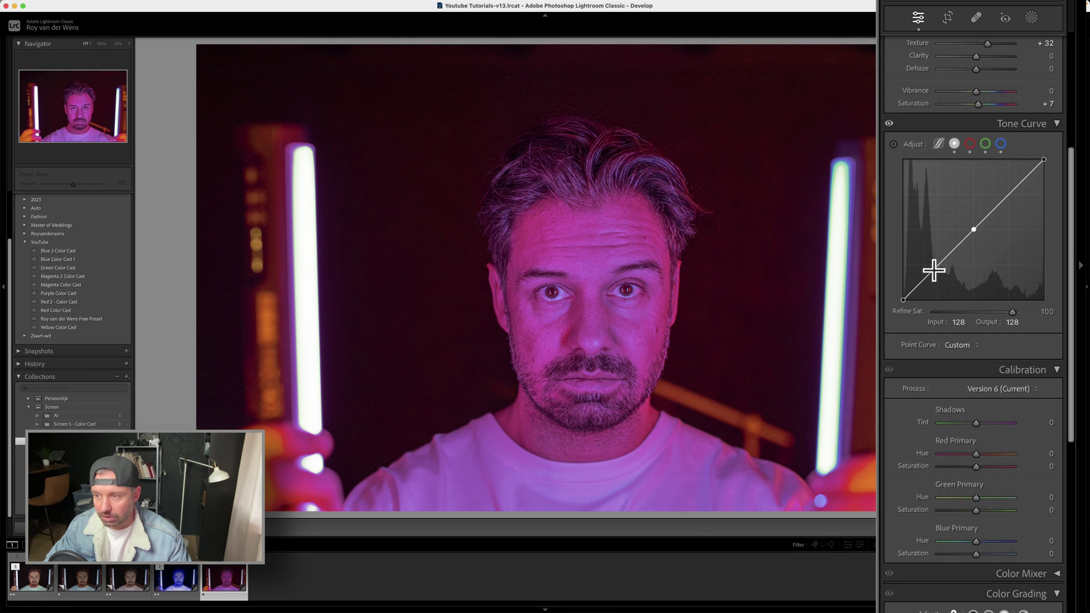
click(935, 270)
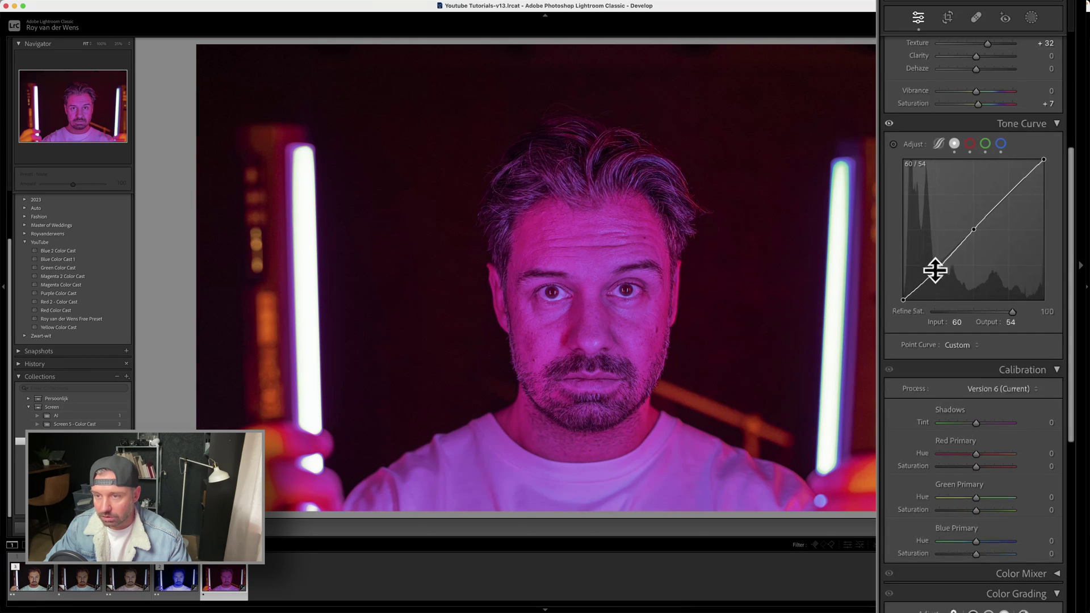
click(1009, 195)
drag(1011, 197, 1013, 199)
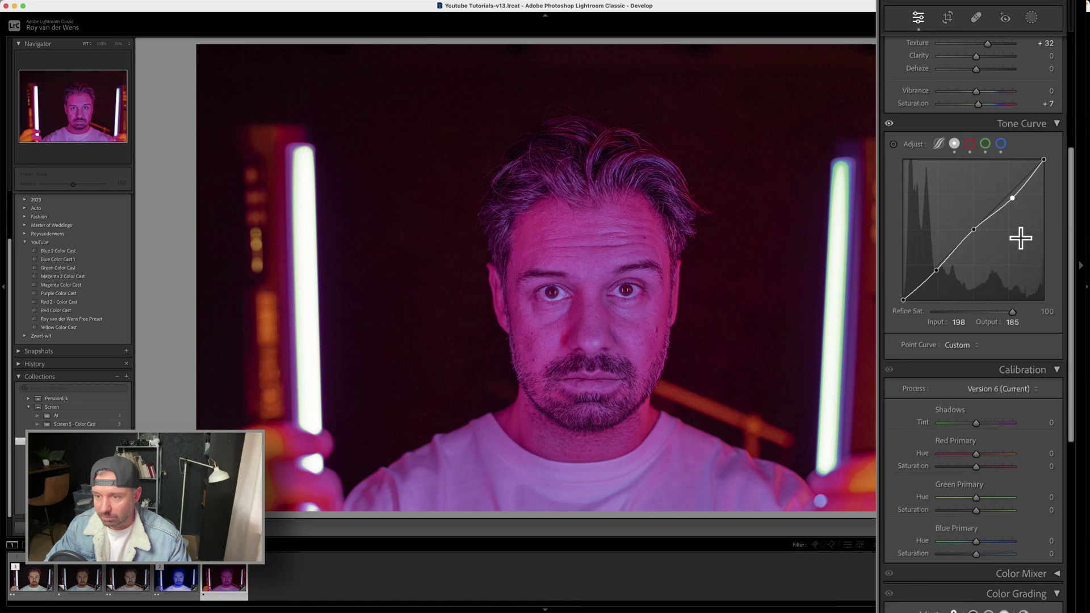
scroll(1014, 317, down, 5)
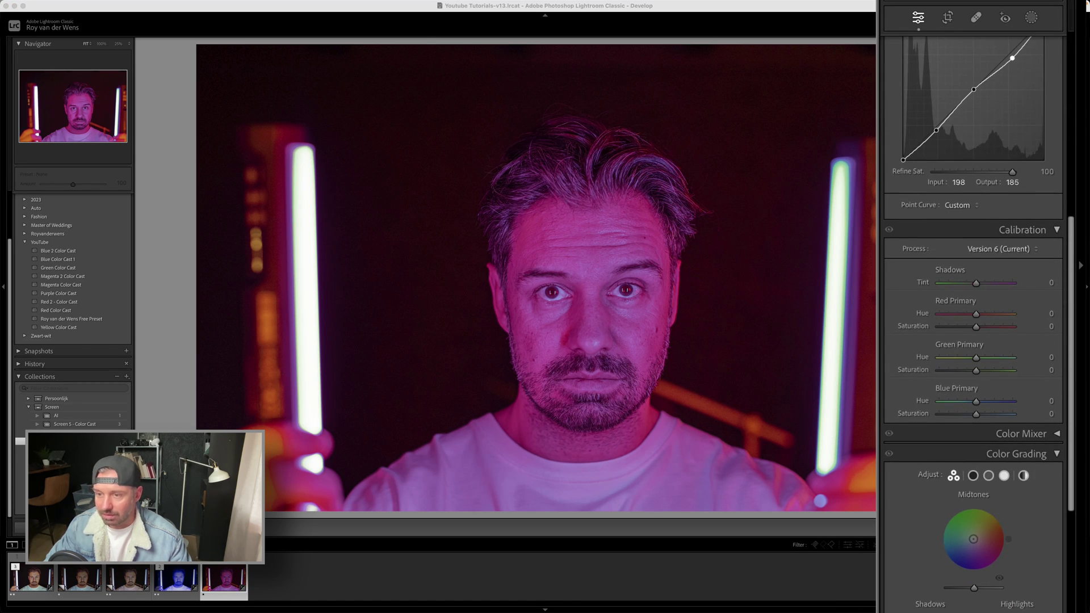
In Calibration, set Red Primary hue +100 and saturation +3, and raise Green Primary hue
scroll(988, 398, down, 3)
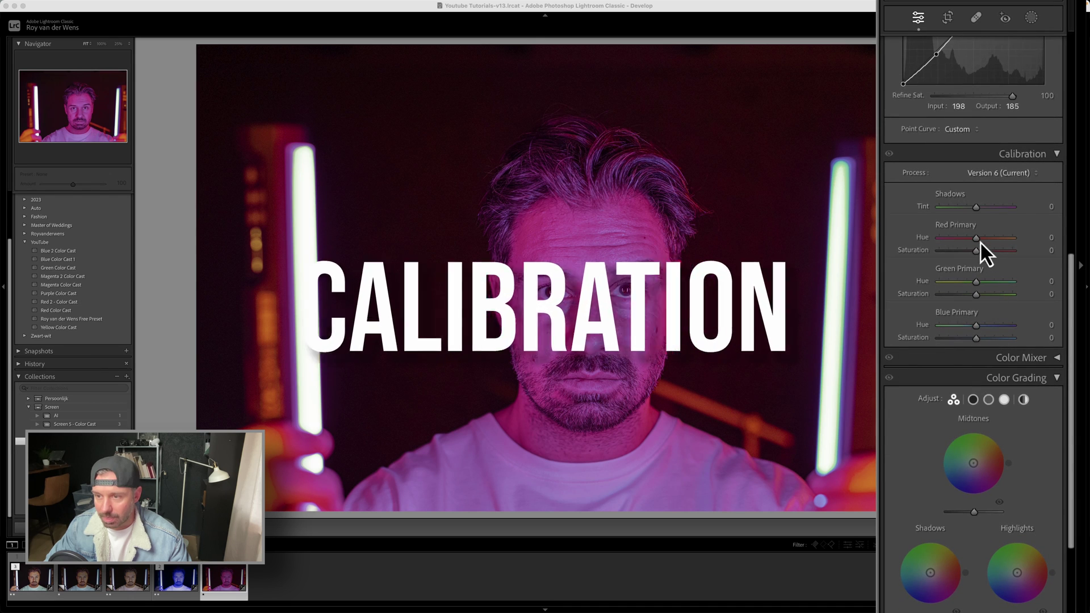
click(980, 241)
drag(979, 241, 1022, 242)
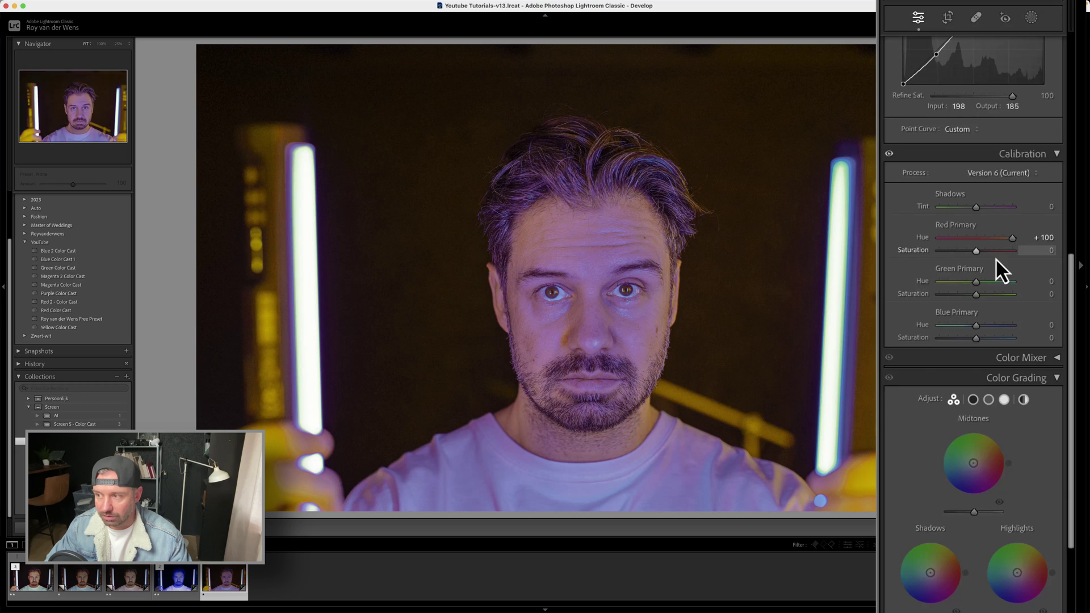
click(1051, 253)
text(3)
key(Tab)
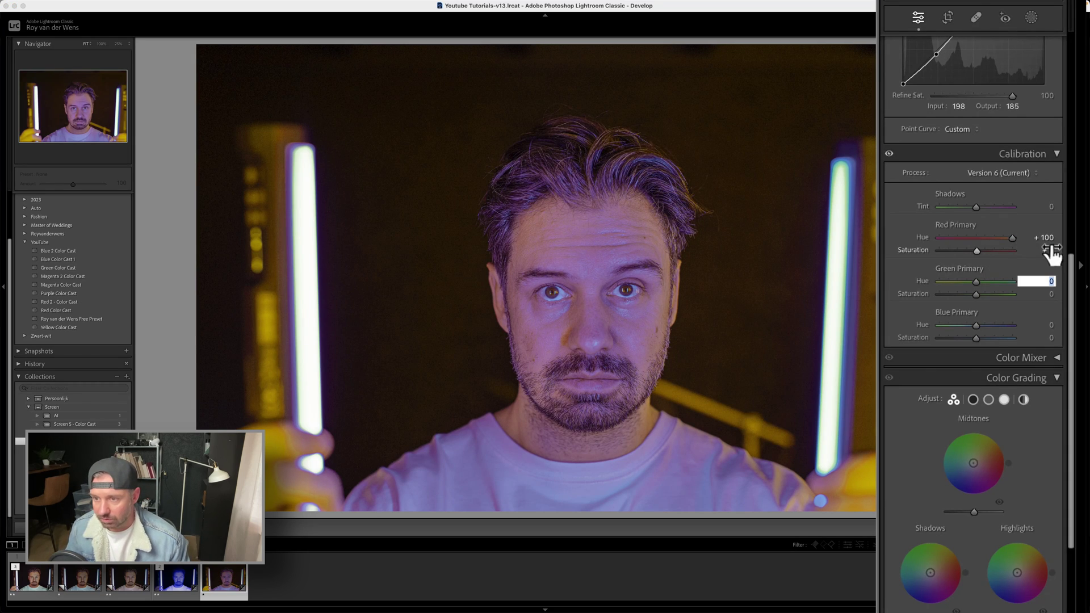
text(100)
key(Return)
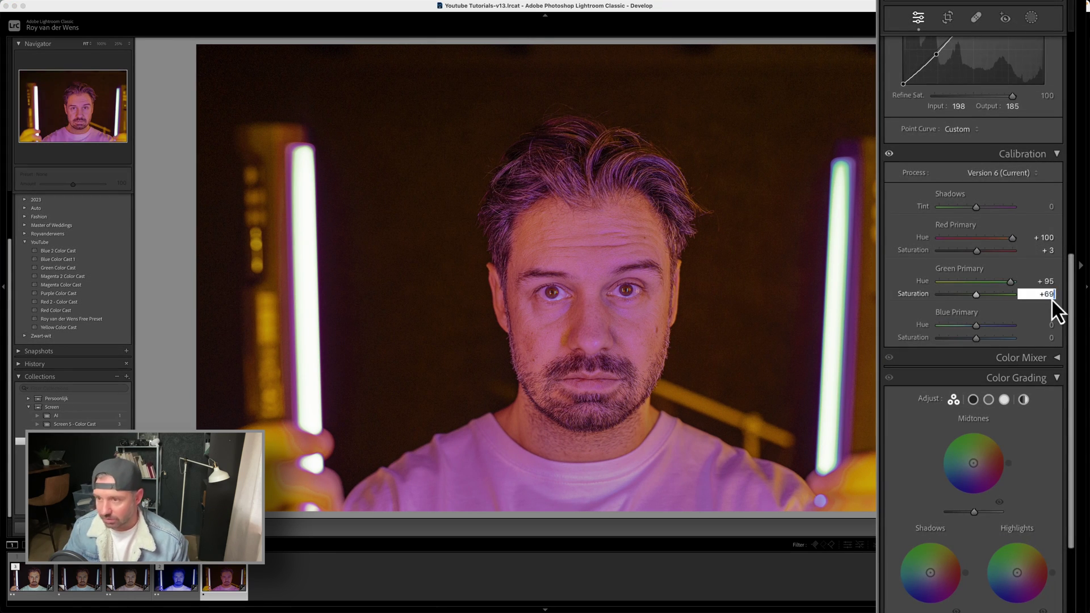
Set Green Primary saturation to −69 and Blue Primary saturation to about −47
click(1051, 298)
text(+69)
key(Return)
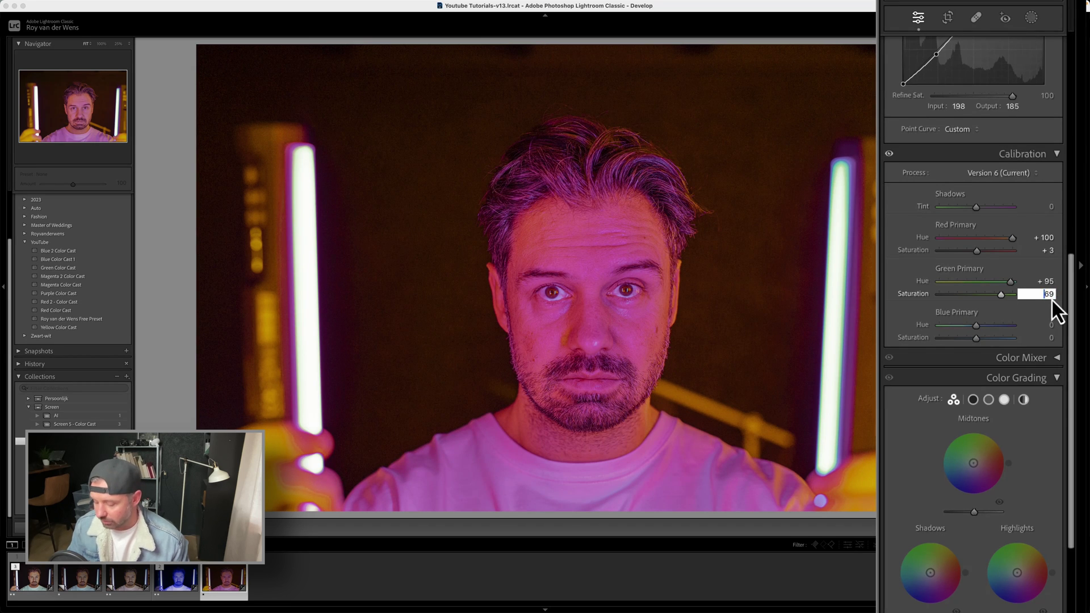
text(-)
key(Return)
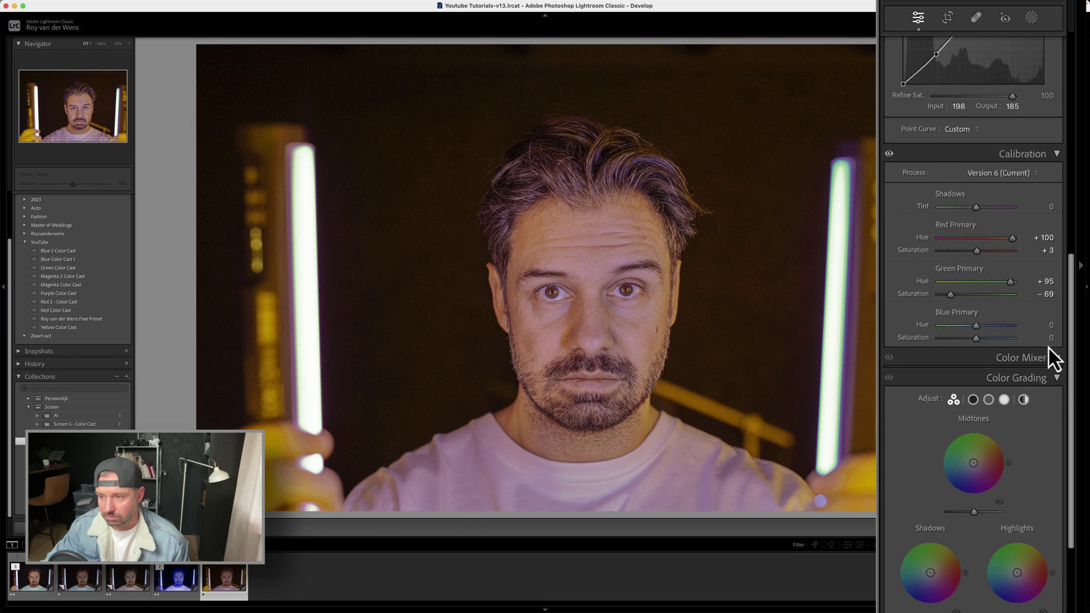
click(1048, 341)
text(-50)
key(Return)
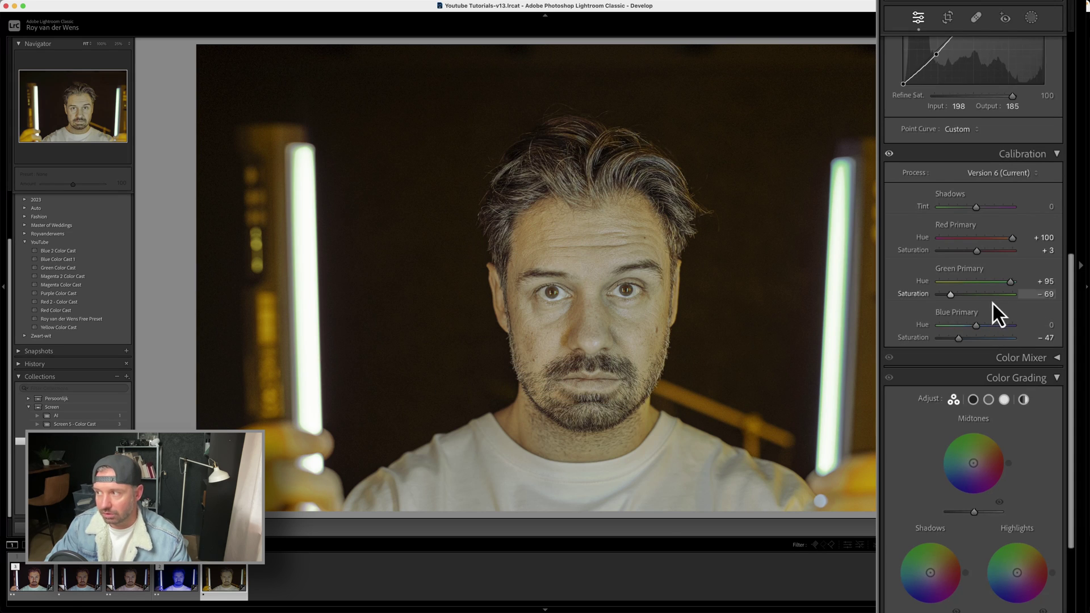
scroll(993, 291, up, 8)
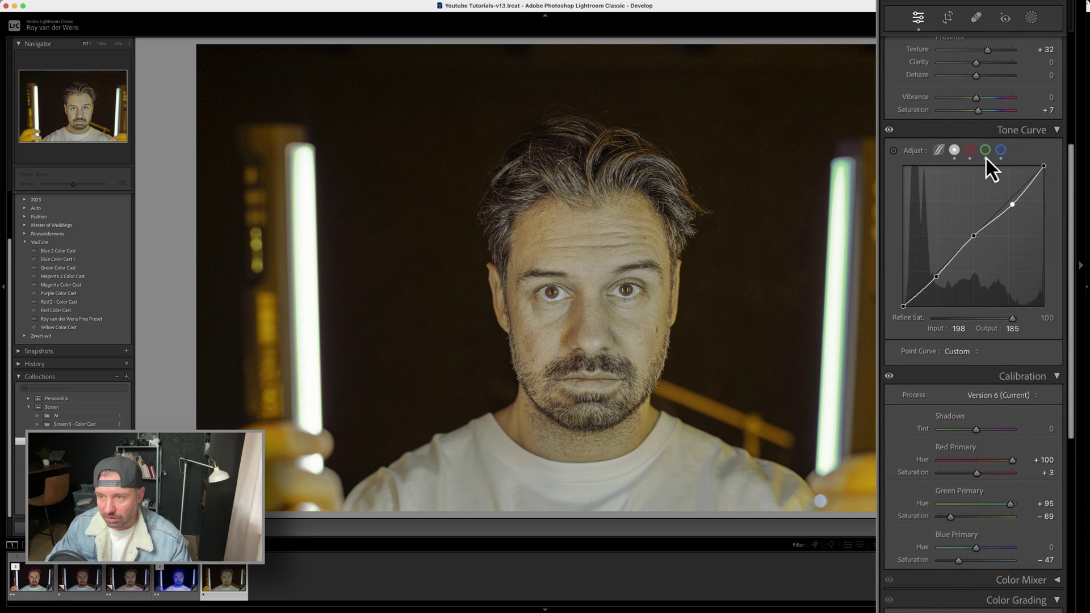
Try lifting the Green curve's midtones, then undo that edit
click(986, 150)
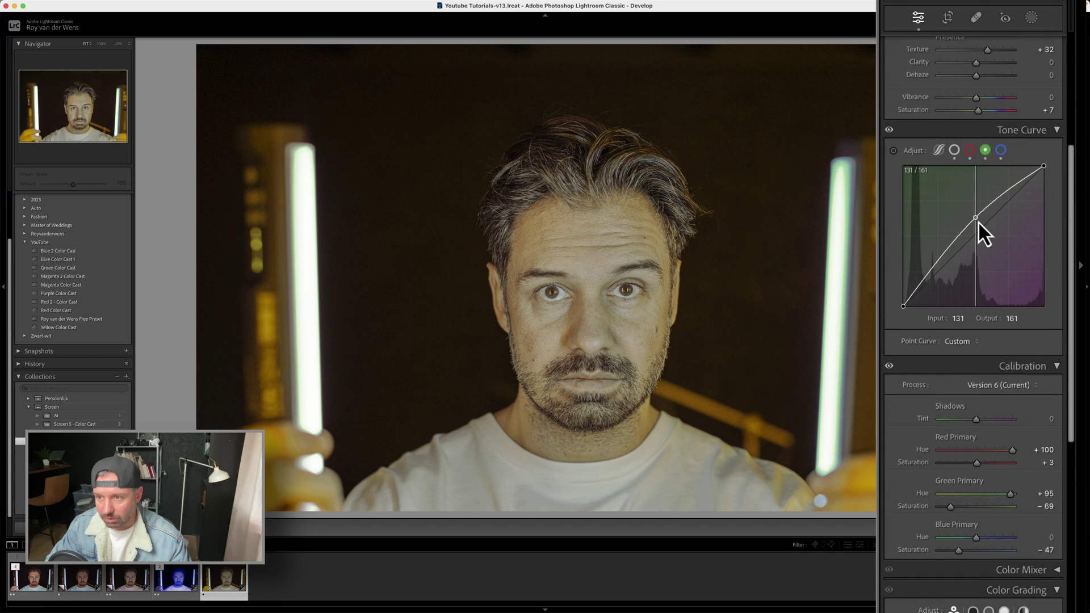
drag(979, 220, 970, 210)
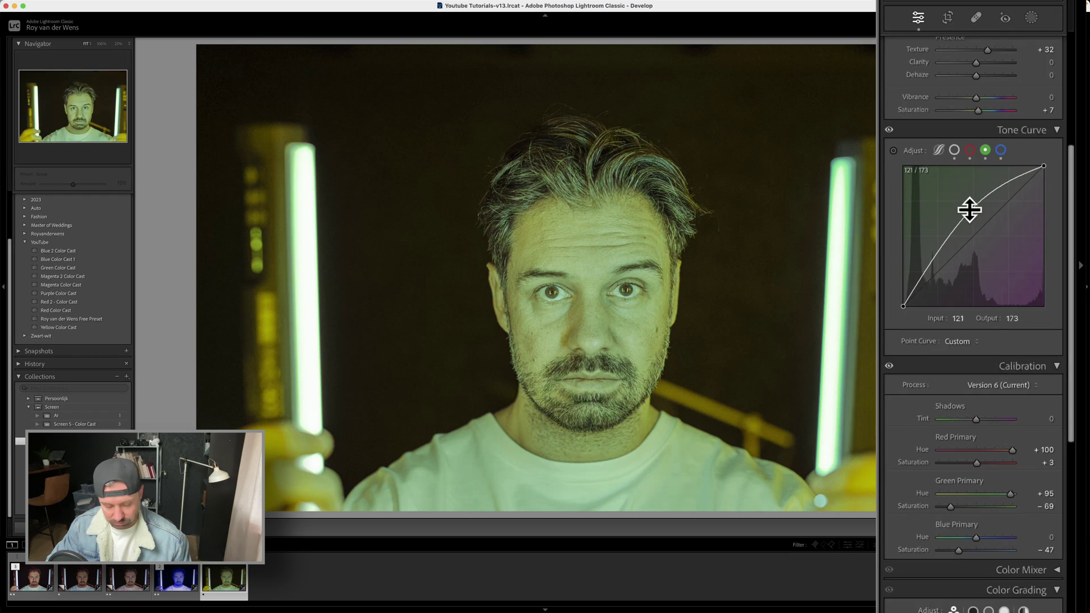
key(super+z)
Move the Blue curve's midpoint to 153/140 for a more neutral portrait
click(1000, 151)
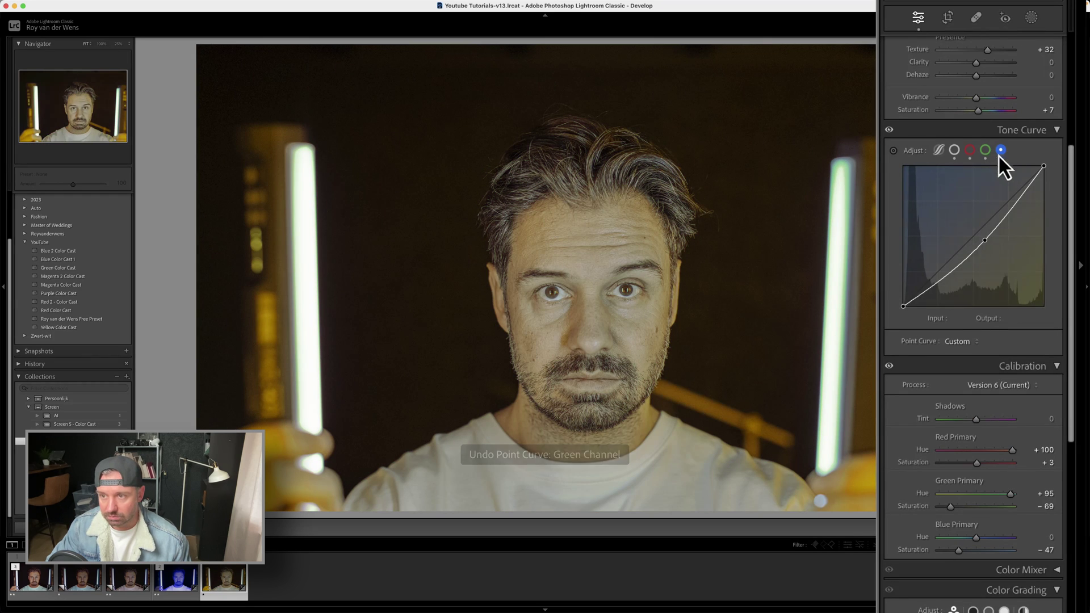
drag(983, 241, 985, 231)
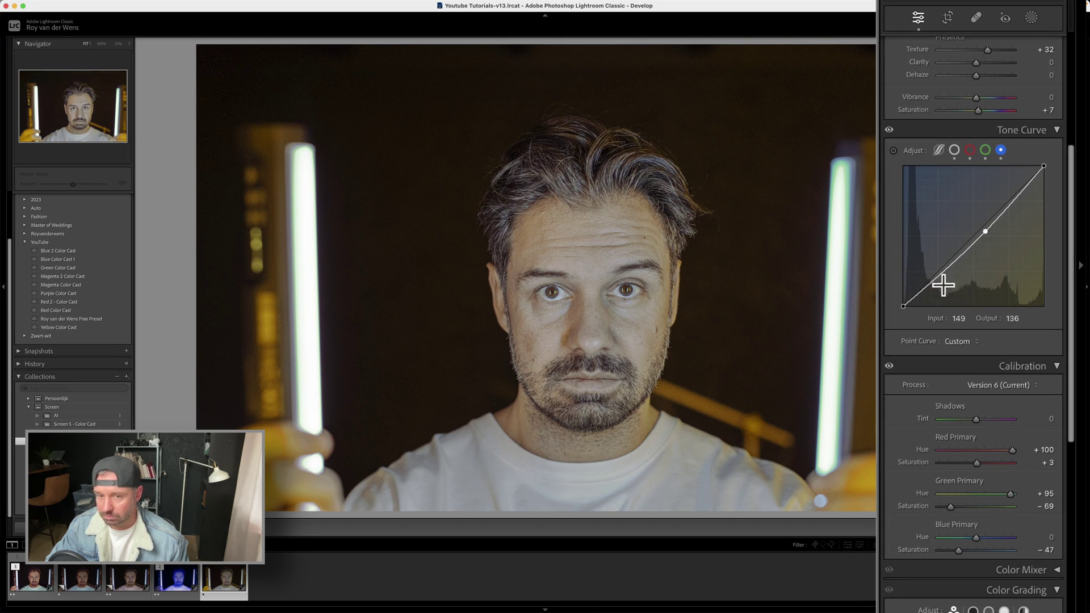
mouse_move(987, 232)
mouse_down()
mouse_move(978, 228)
mouse_move(988, 232)
mouse_up()
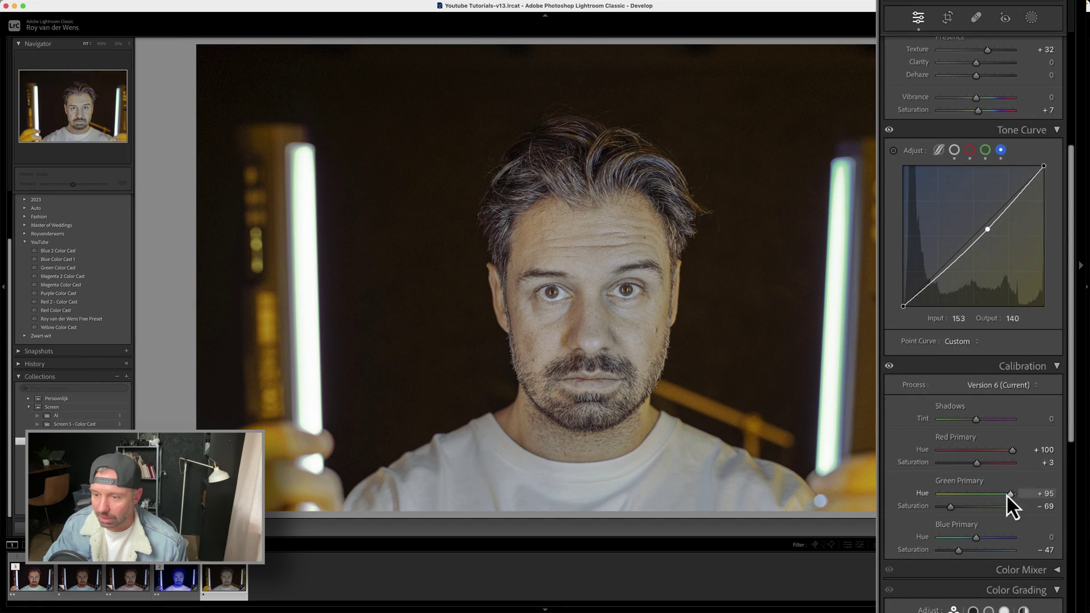
scroll(1006, 494, down, 5)
scroll(1006, 503, up, 10)
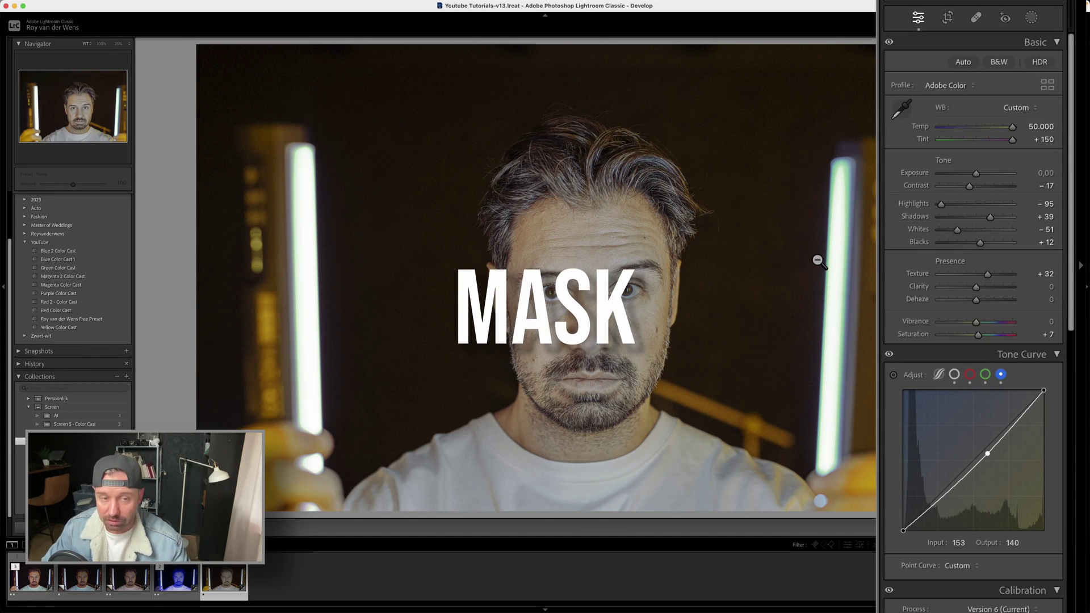
Create an inverted Subject mask and raise its Blue curve to 145/225
click(1031, 17)
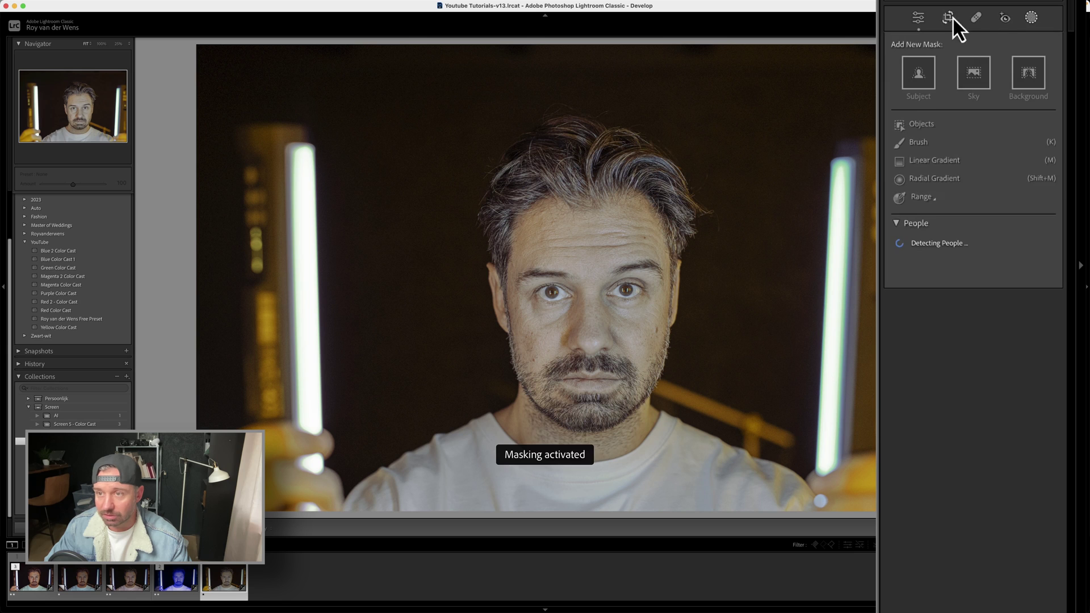
click(914, 80)
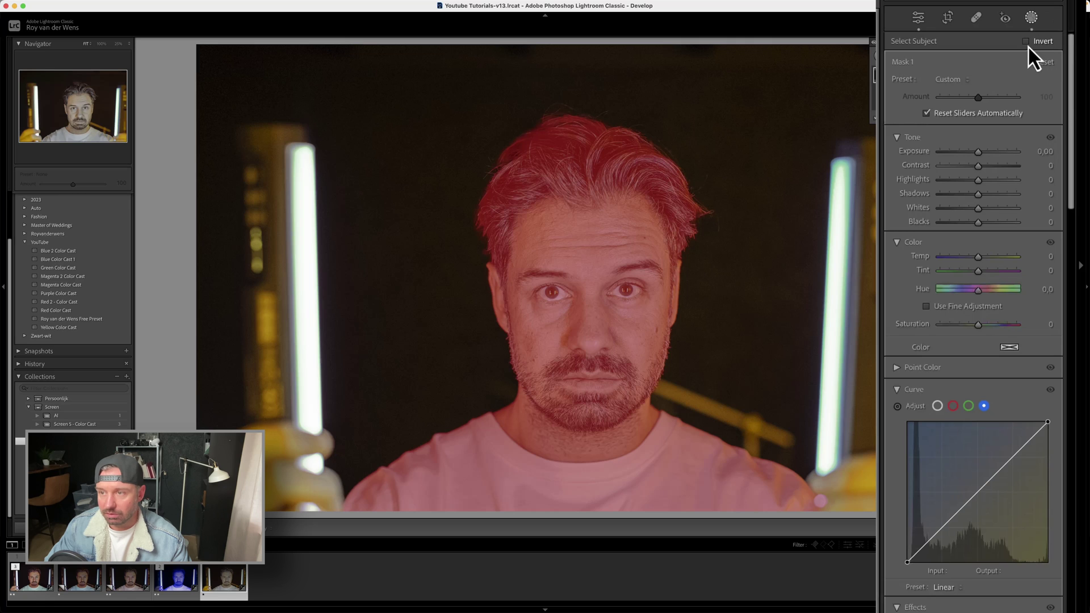
click(1026, 42)
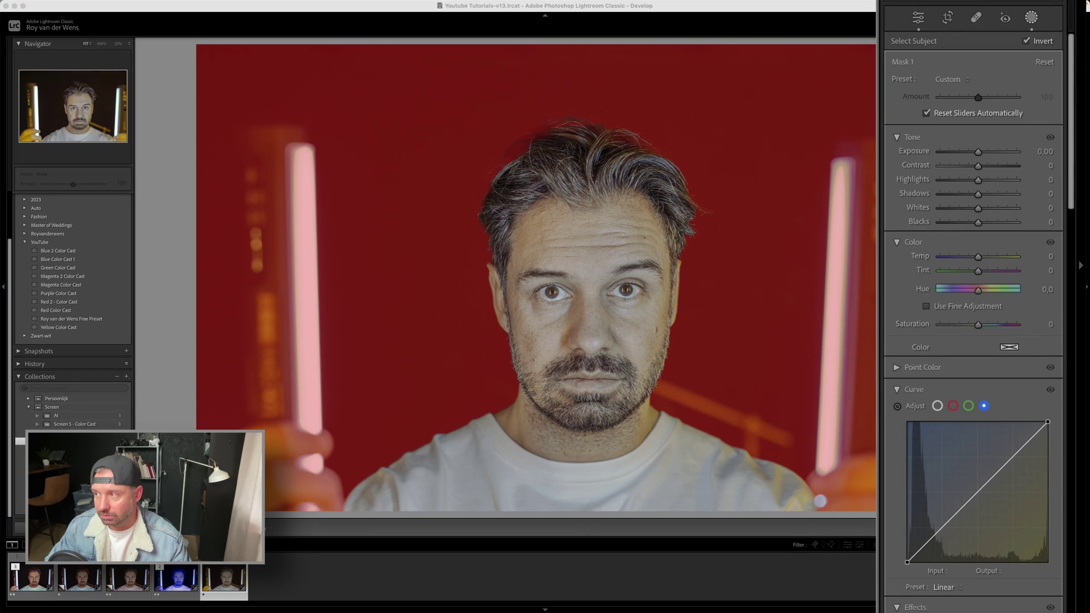
scroll(993, 335, down, 10)
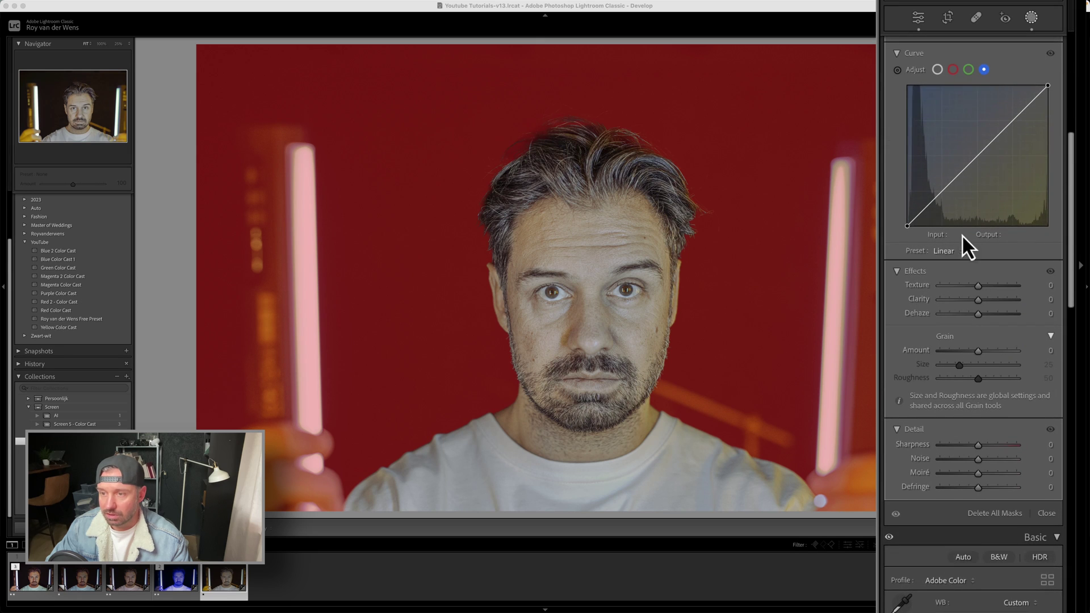
drag(996, 138, 989, 101)
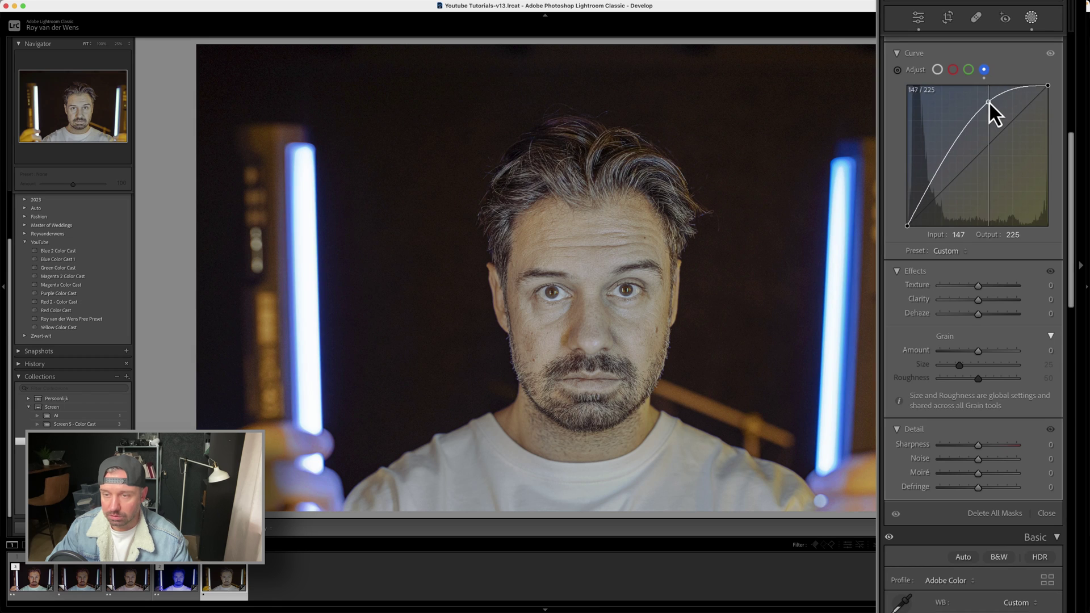
click(1030, 18)
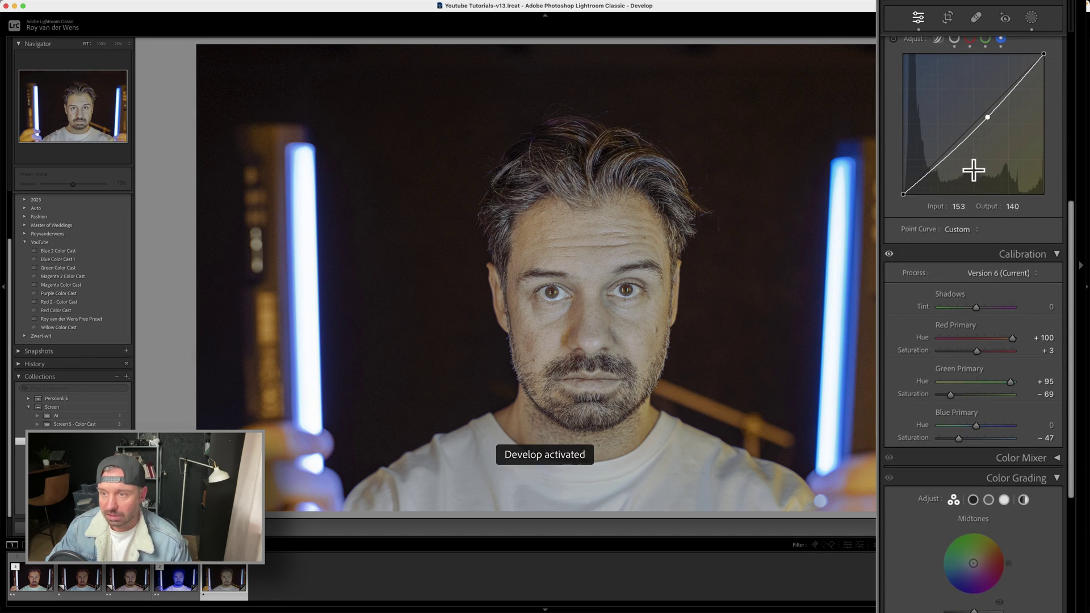
Compare with the original blue-cast photo in the filmstrip, then return to the edit
click(192, 588)
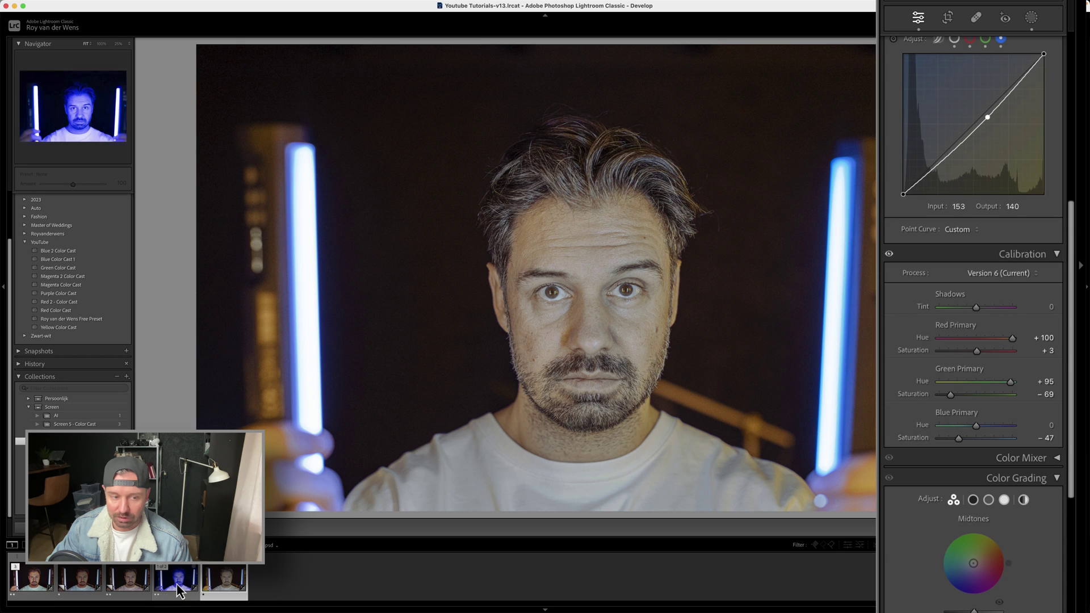
click(219, 591)
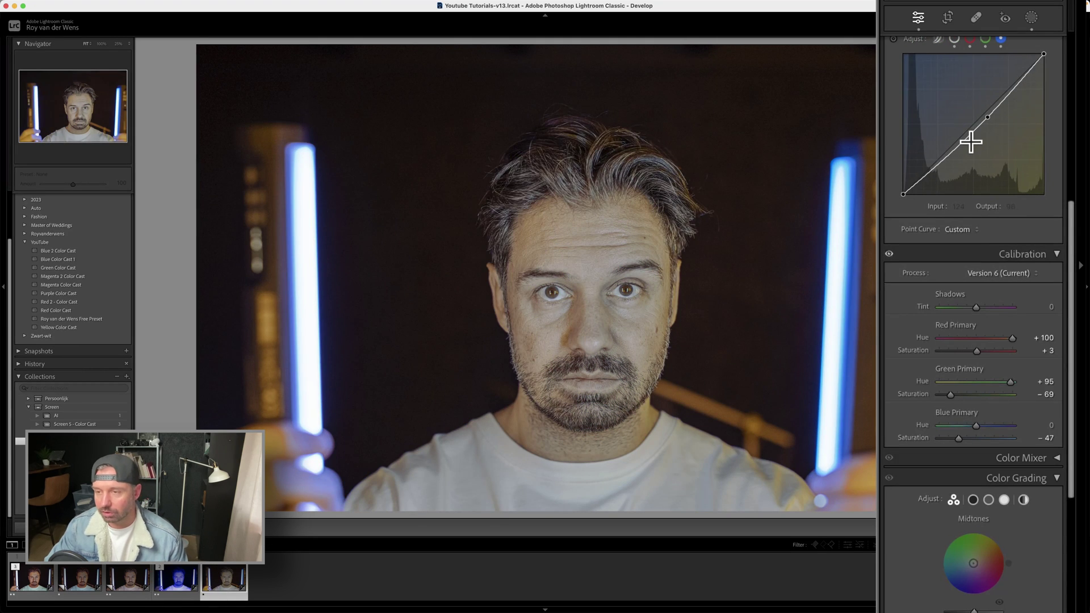
scroll(989, 107, up, 5)
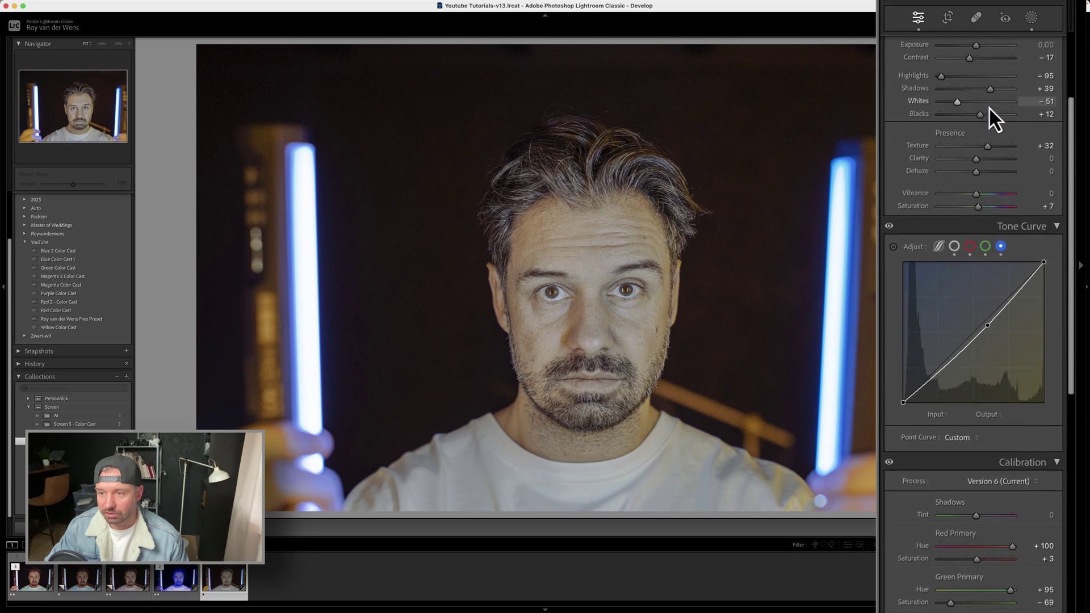
Lift the Green tone curve's midtones to 138/156, then view the original again
click(971, 196)
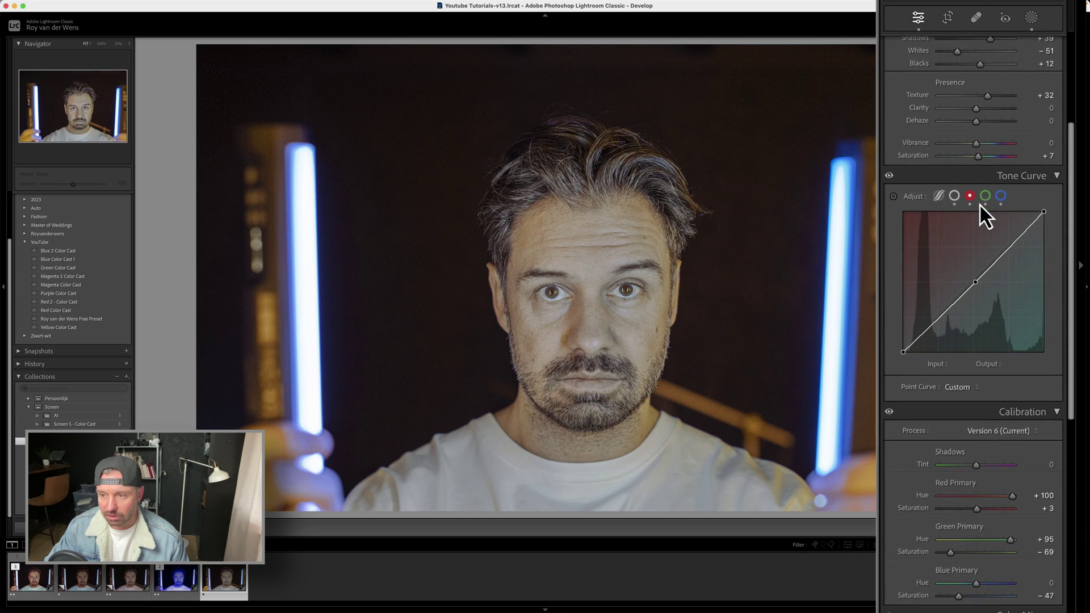
click(986, 196)
mouse_move(975, 280)
mouse_down()
mouse_move(970, 261)
mouse_move(980, 266)
mouse_up()
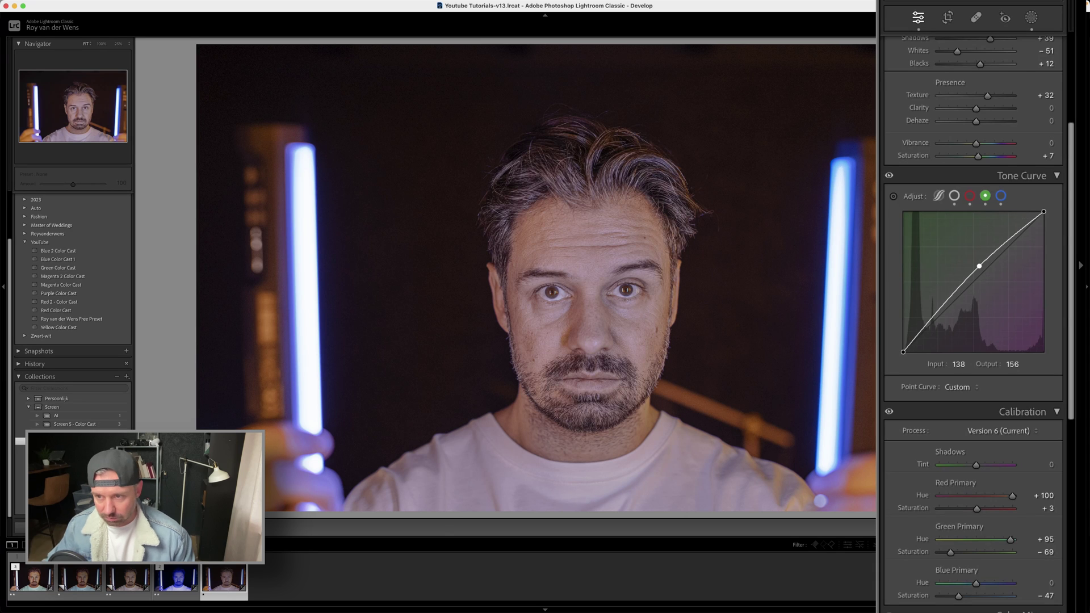
click(176, 578)
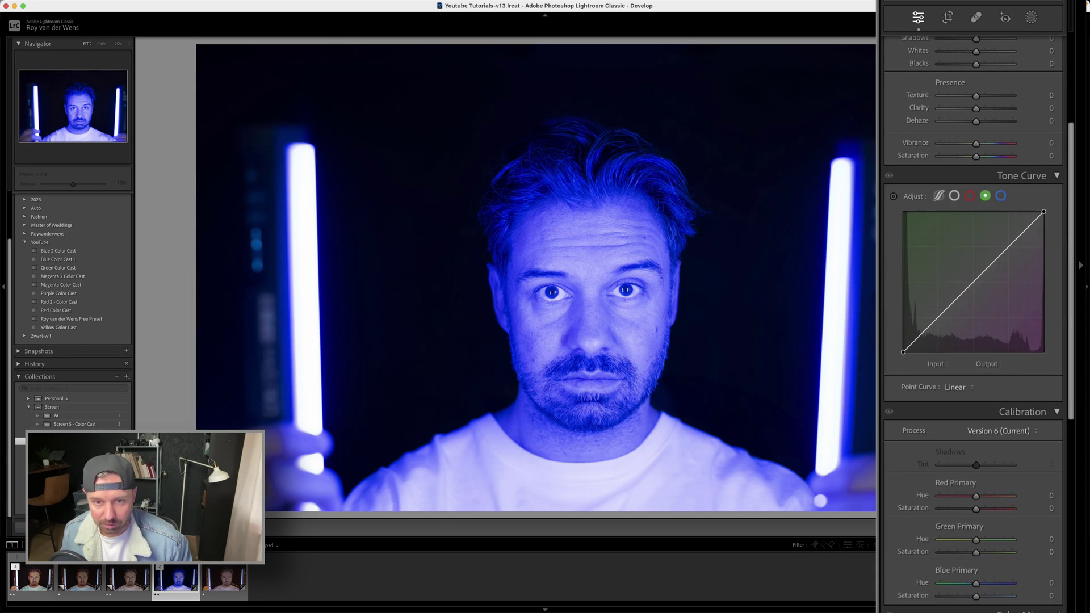